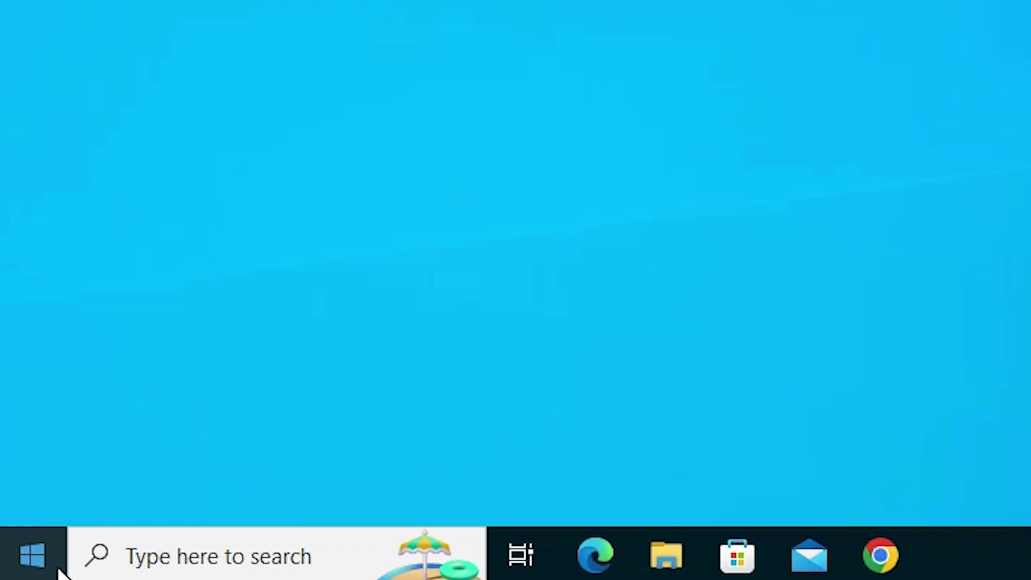
# Restart the PC from the Start menu's Power options to reach the recovery screen.
pyautogui.click(13, 570)
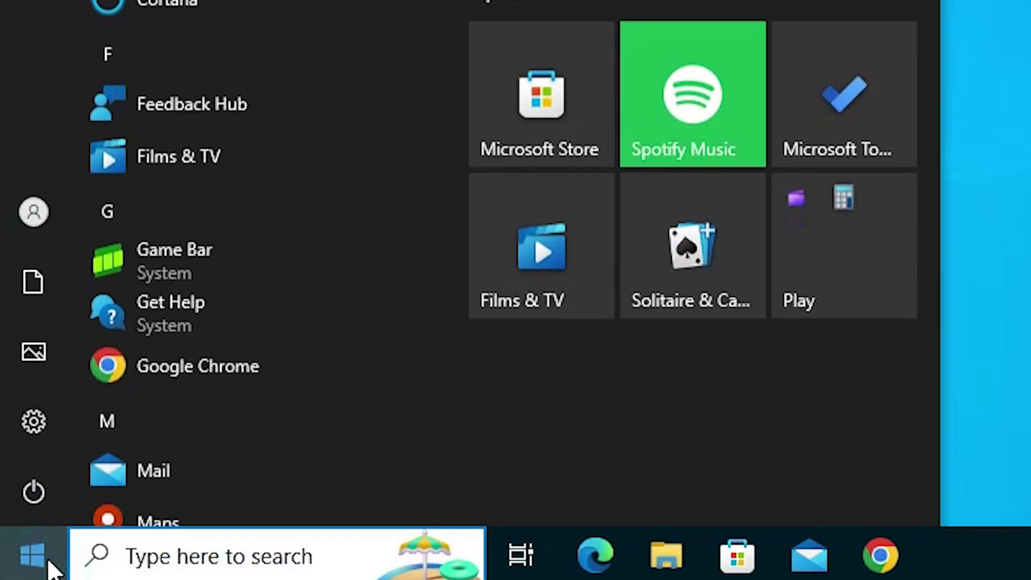
pyautogui.moveTo(38, 500)
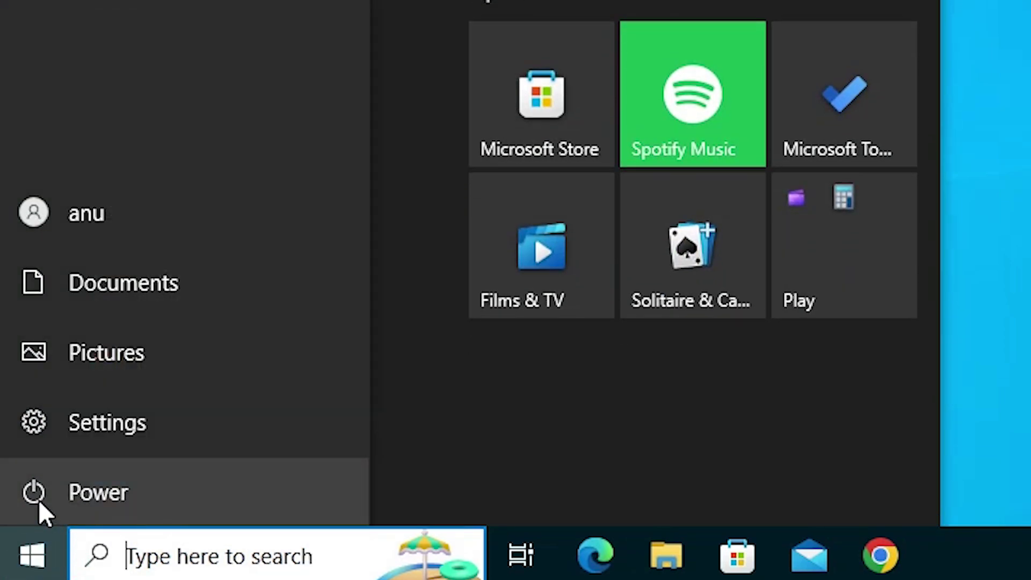
pyautogui.click(62, 488)
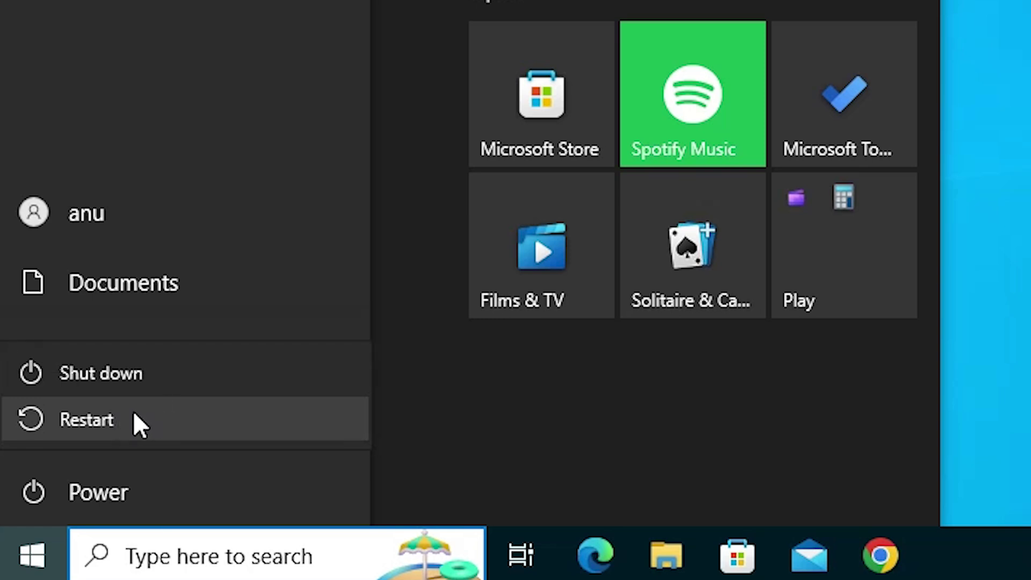
pyautogui.click(134, 414)
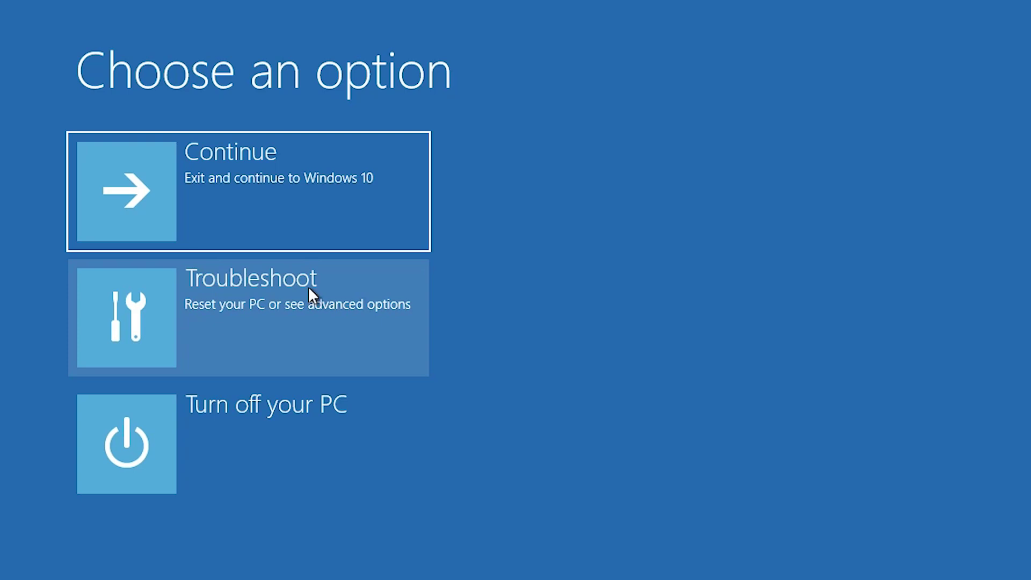
# Go to Troubleshoot > Advanced options > Uninstall Updates and choose the latest quality update.
pyautogui.click(310, 295)
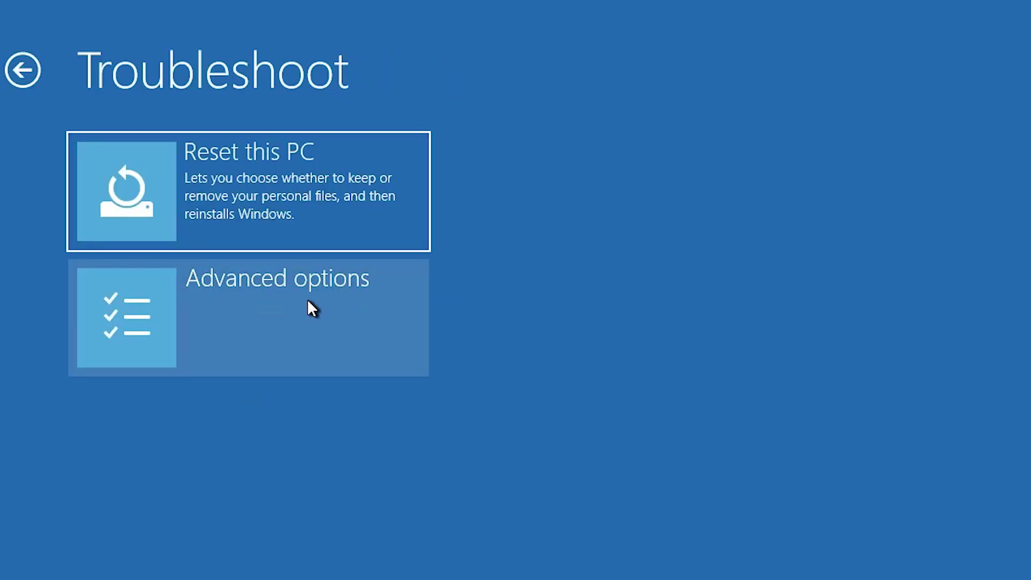
pyautogui.click(308, 301)
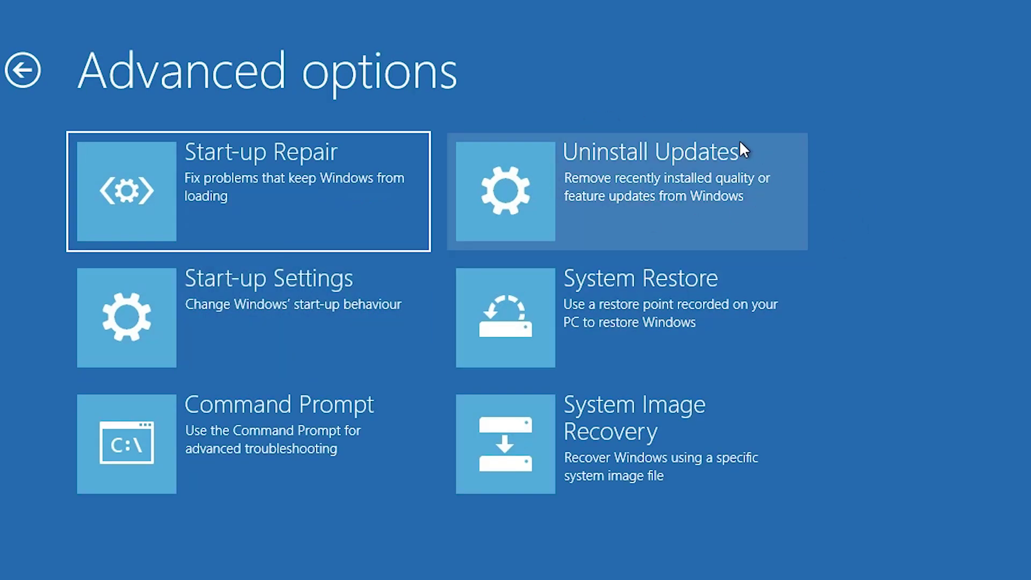
pyautogui.click(690, 184)
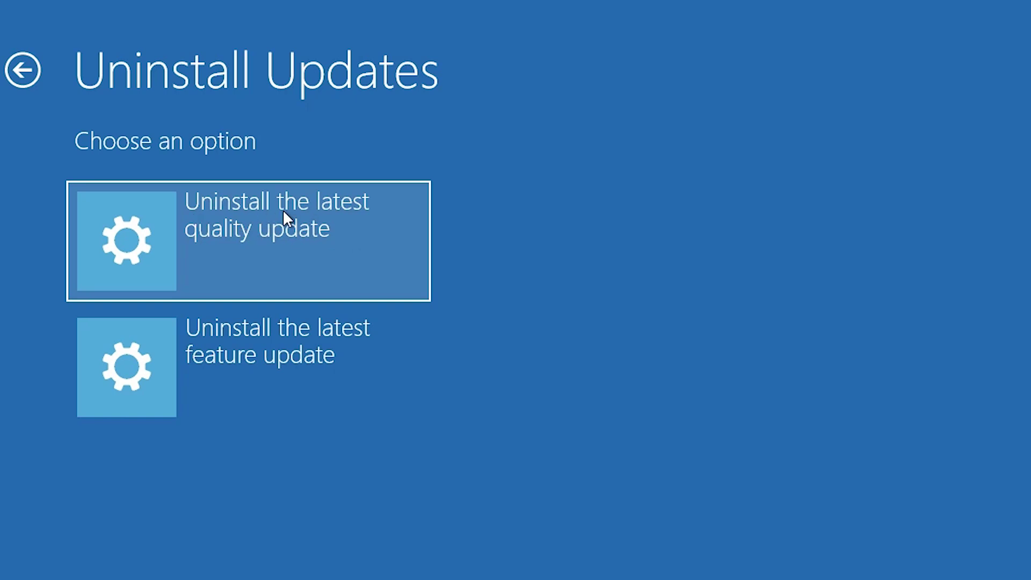
pyautogui.click(253, 204)
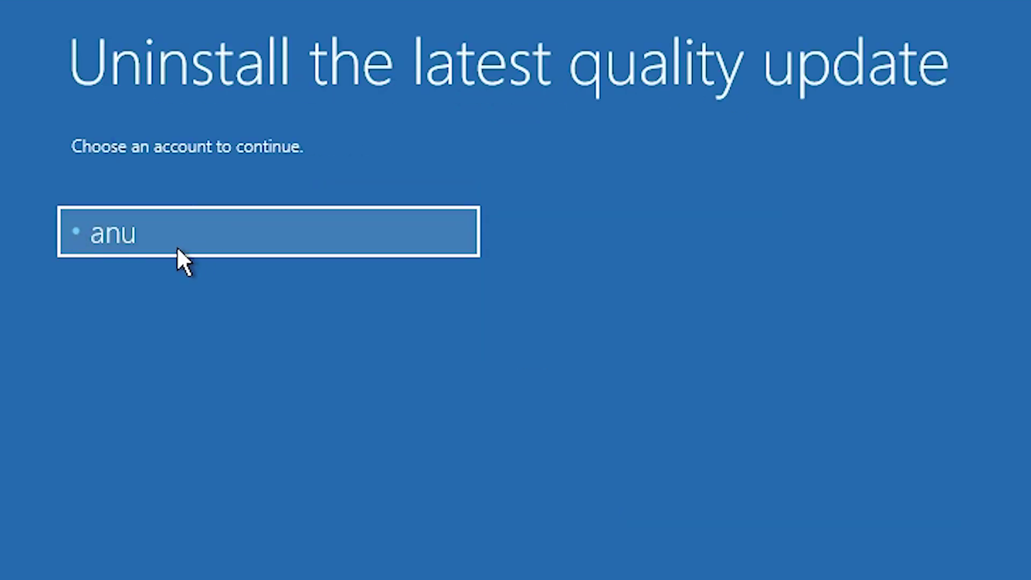
# Sign in with the account's password and confirm uninstalling the latest quality update.
pyautogui.click(161, 240)
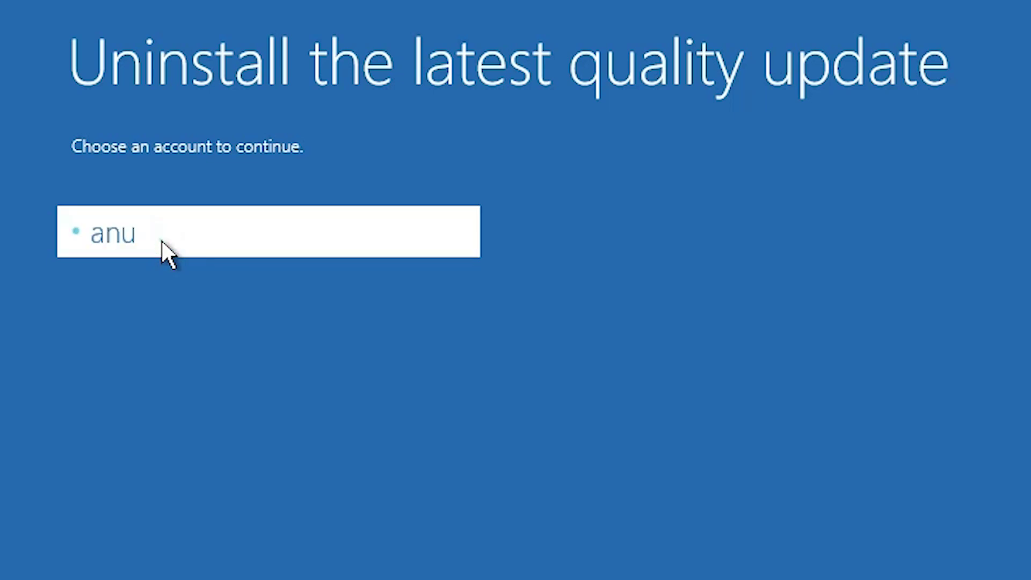
pyautogui.write('***')
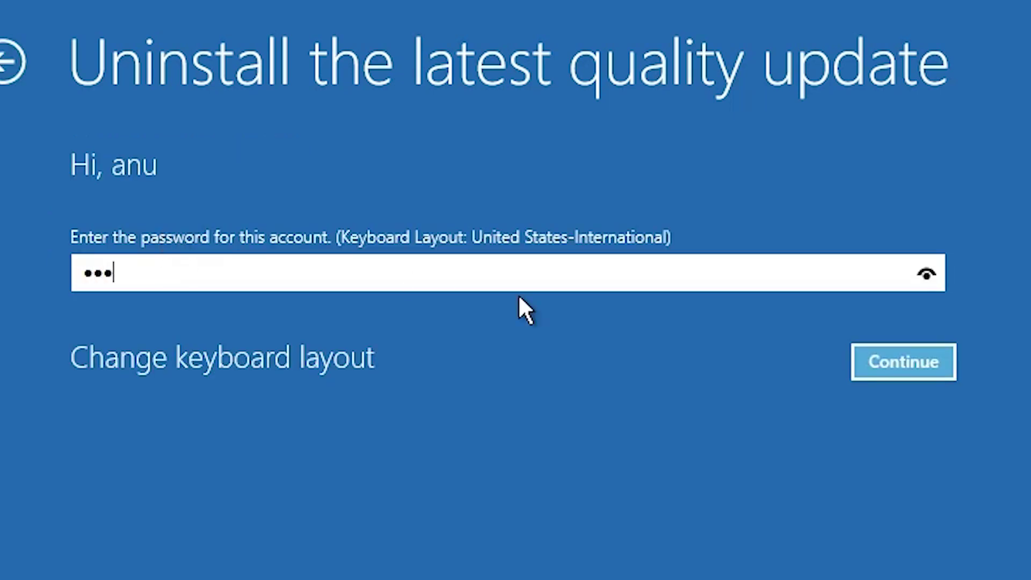
pyautogui.click(854, 361)
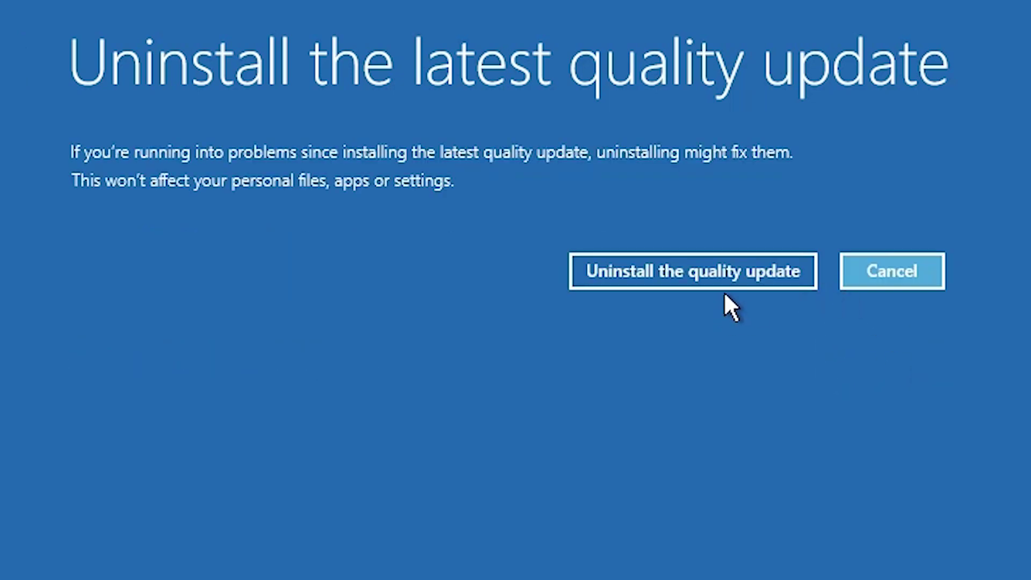
pyautogui.click(734, 273)
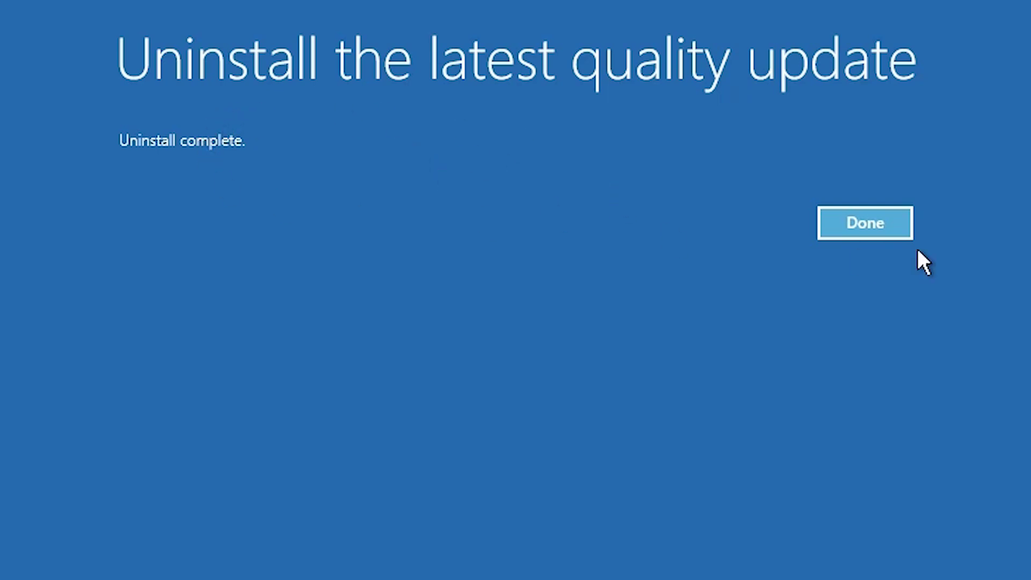
# Finish the update removal and continue booting into Windows 10.
pyautogui.click(901, 223)
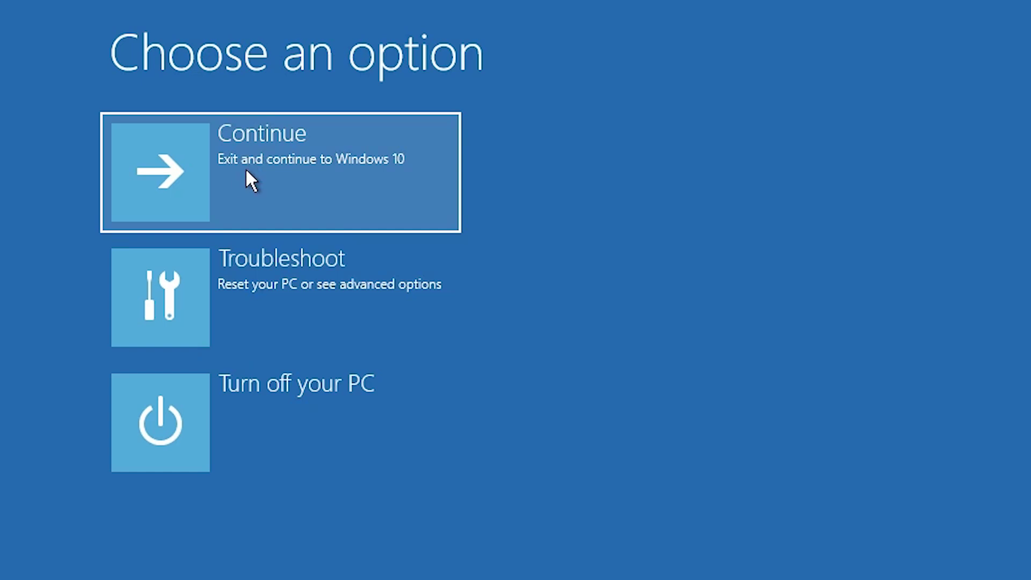
pyautogui.click(247, 171)
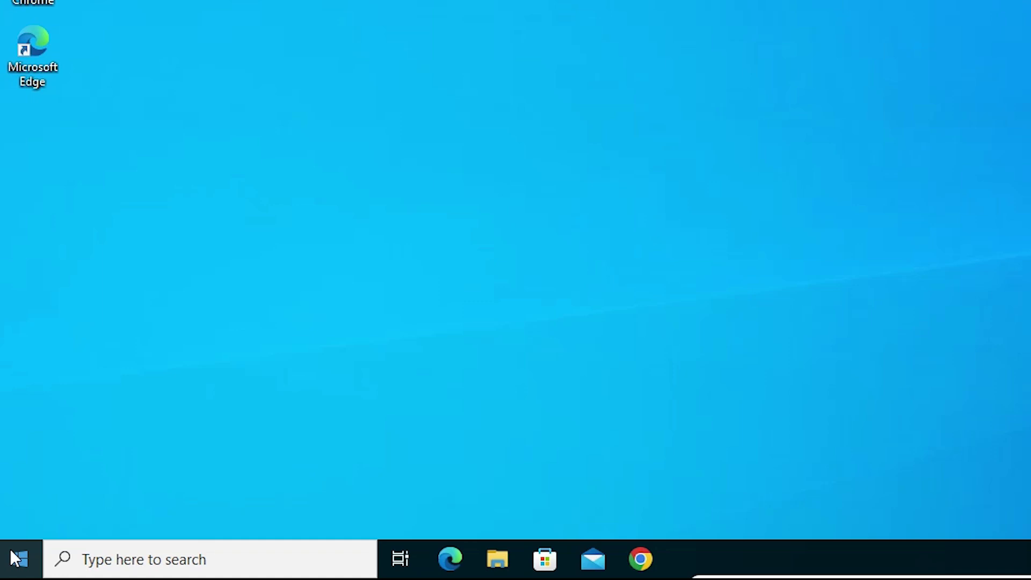
# Run an automatic driver search for the VirtualBox Graphics Adapter (WDDM) in Device Manager.
pyautogui.rightClick(18, 558)
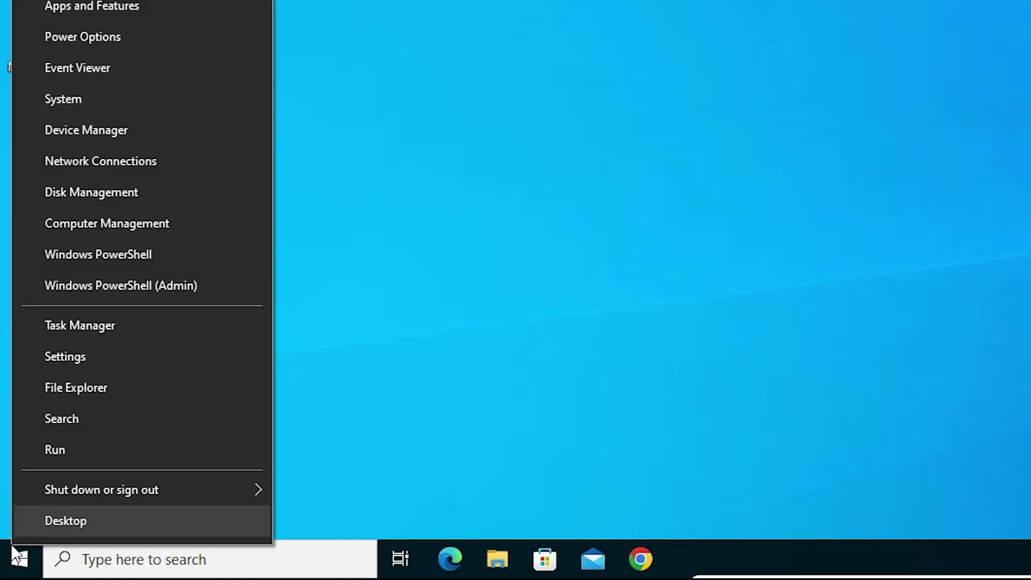
pyautogui.click(96, 134)
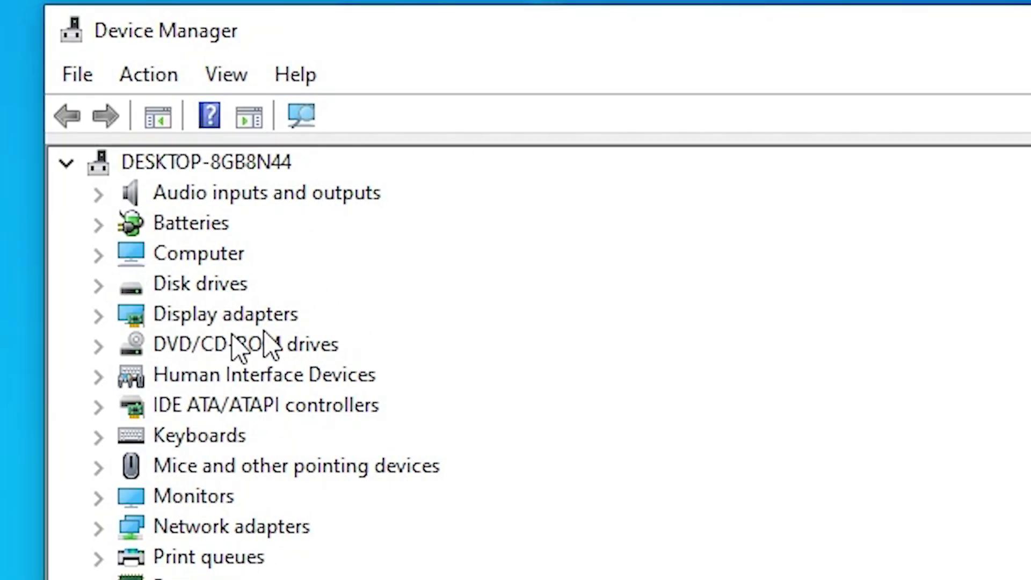
pyautogui.click(100, 318)
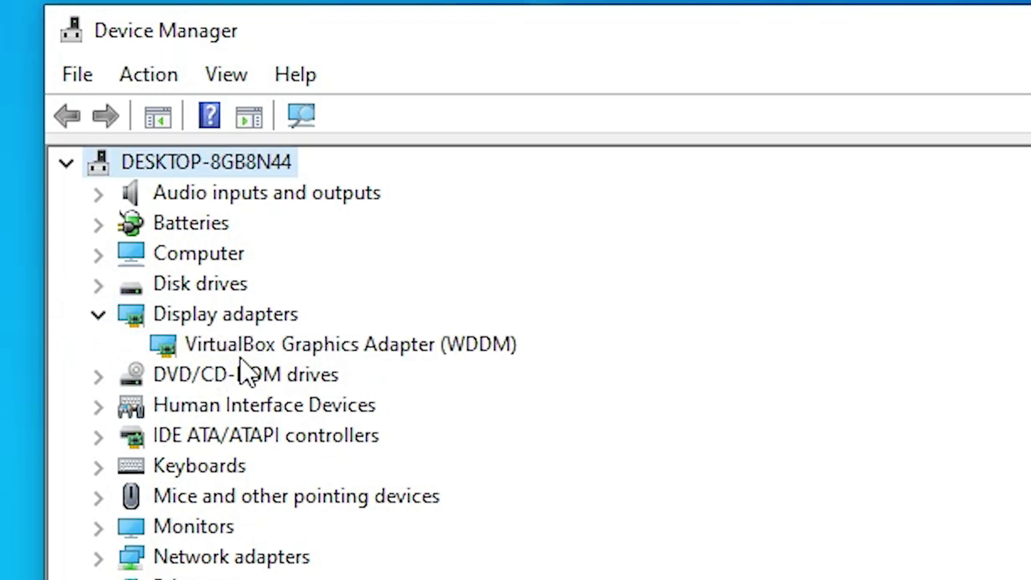
pyautogui.click(254, 347)
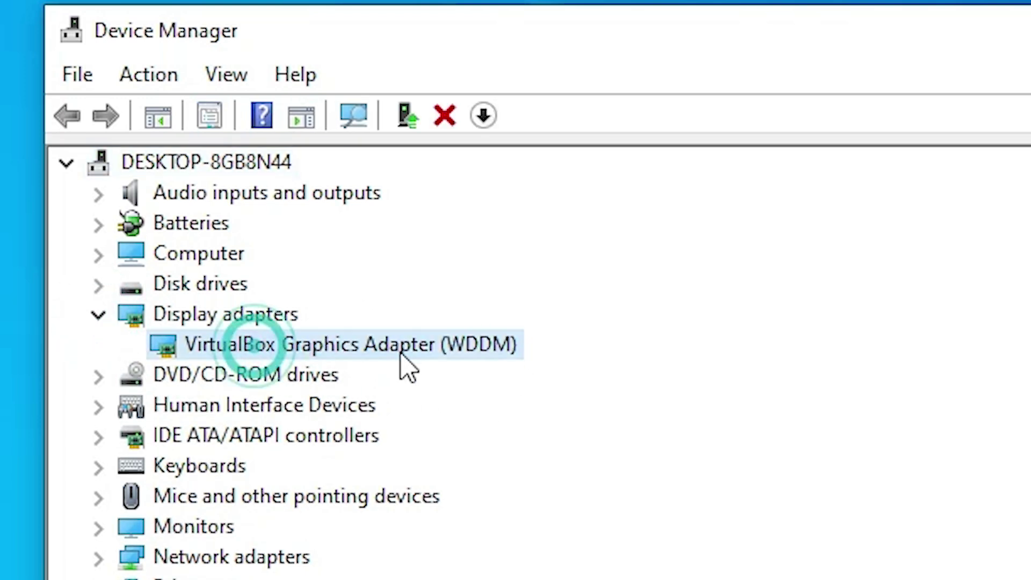
pyautogui.rightClick(348, 344)
pyautogui.click(460, 354)
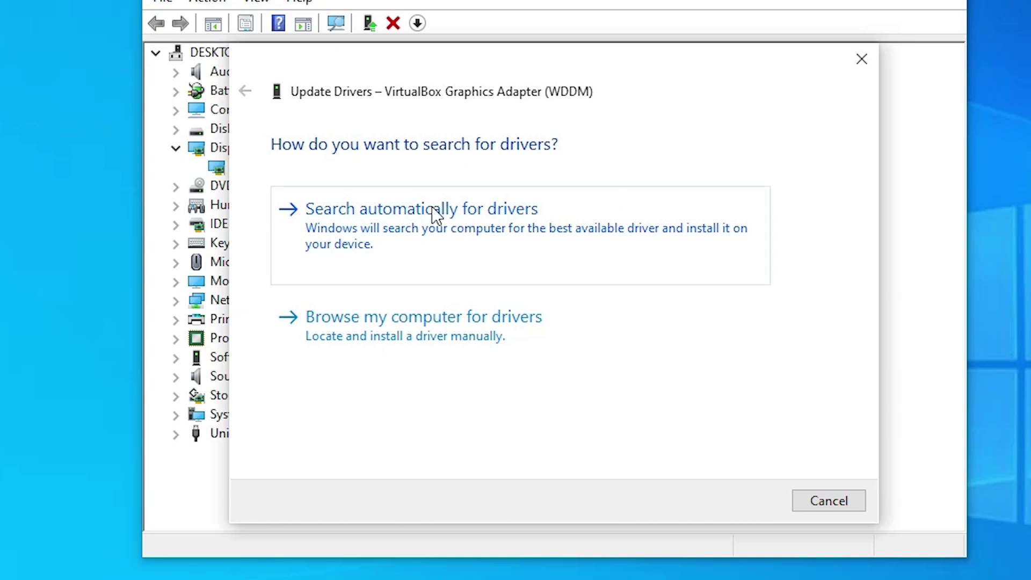
pyautogui.click(455, 226)
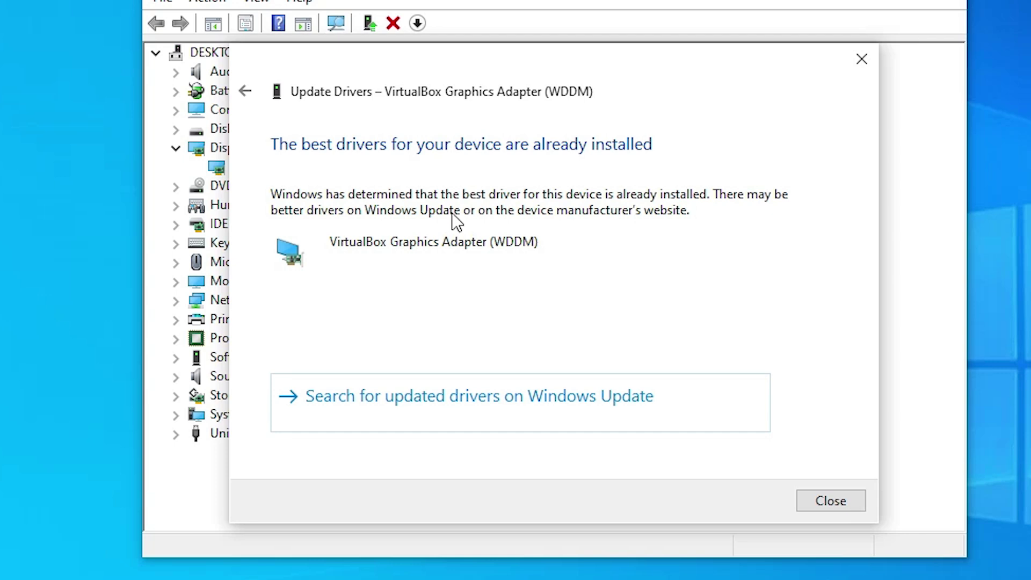
pyautogui.click(828, 498)
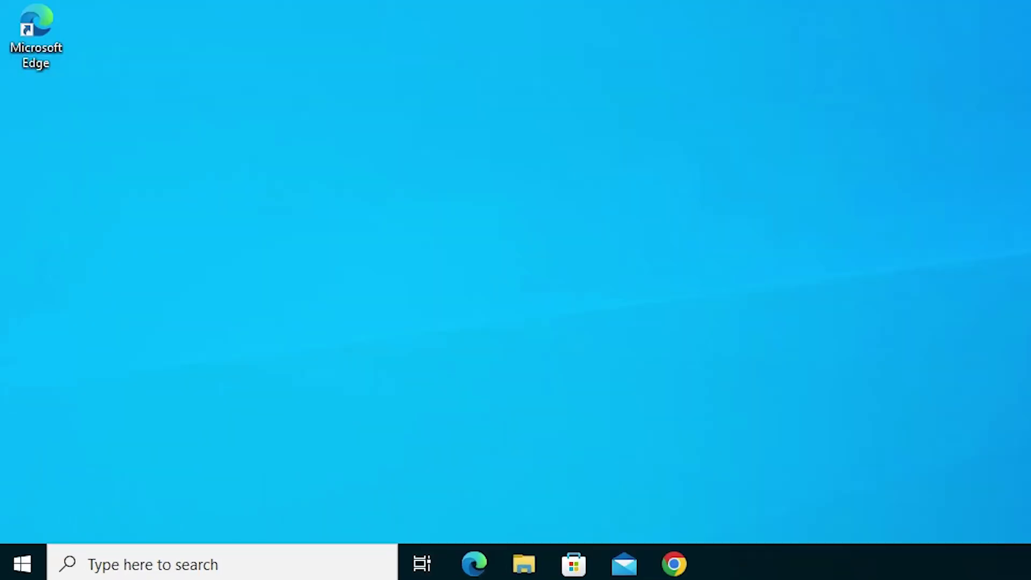
# Open Device Manager and start a driver update for the VirtualBox Graphics Adapter (WDDM).
pyautogui.rightClick(10, 566)
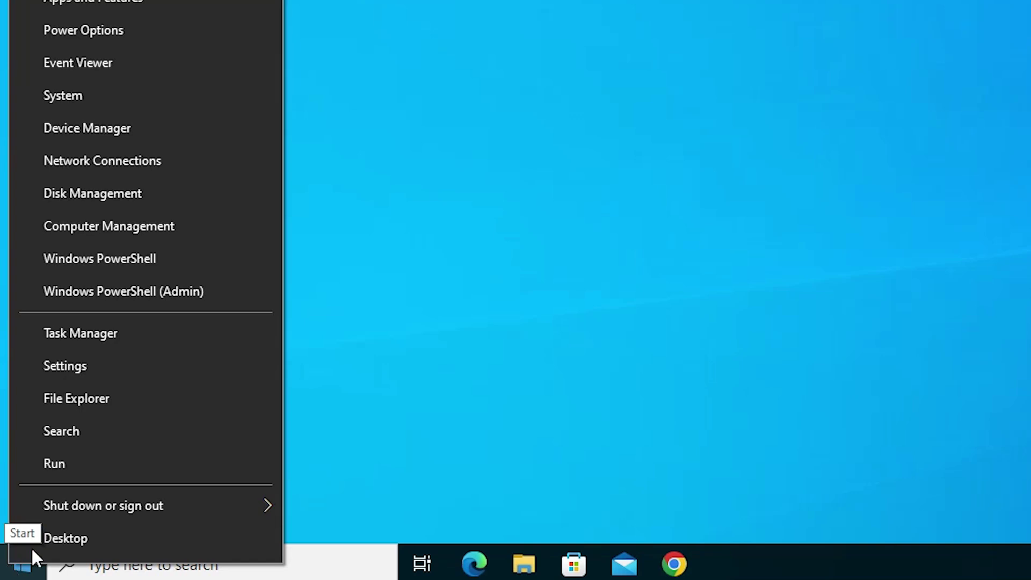
pyautogui.click(101, 127)
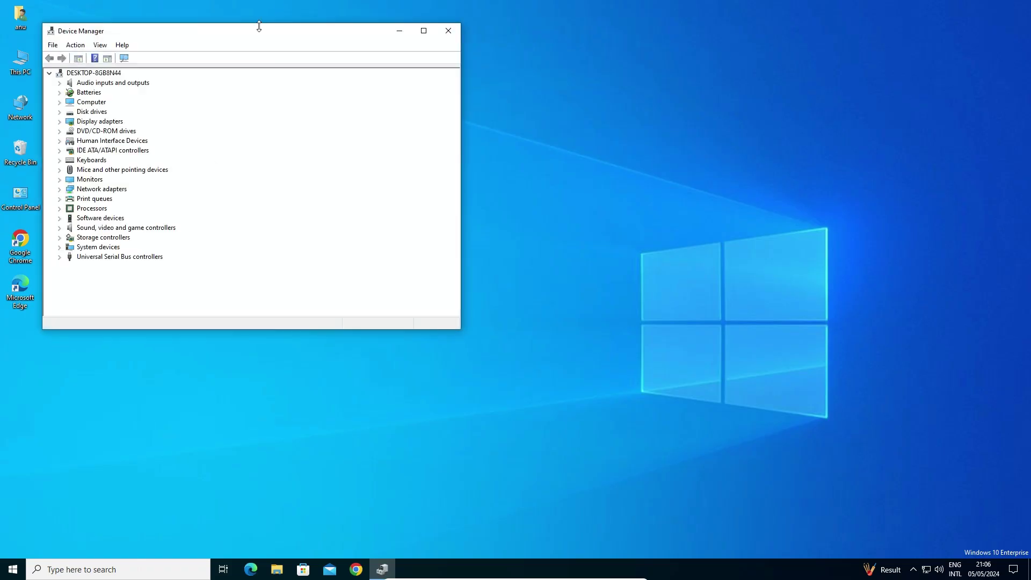
pyautogui.moveTo(258, 33); pyautogui.dragTo(510, 118)
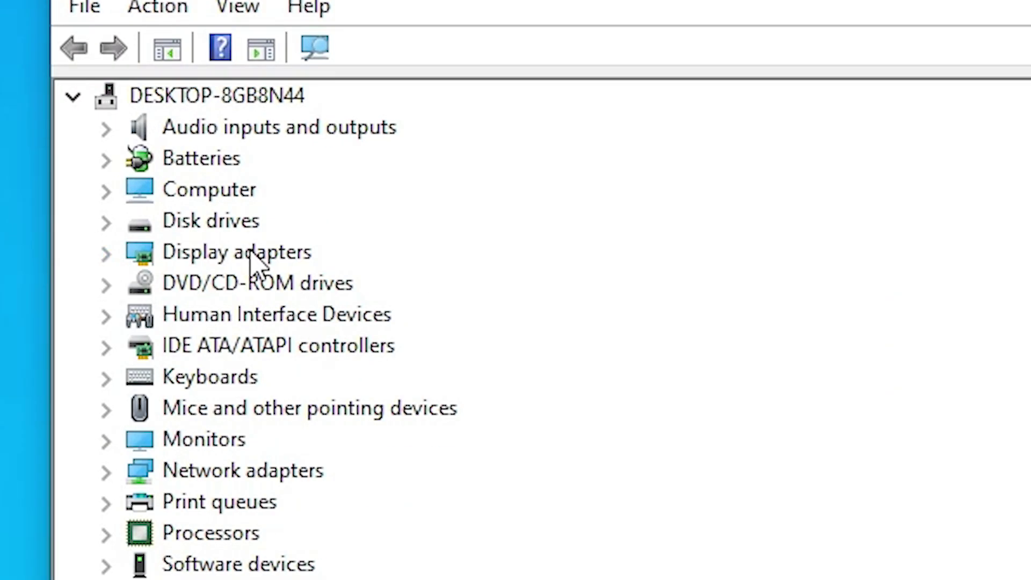
pyautogui.click(100, 256)
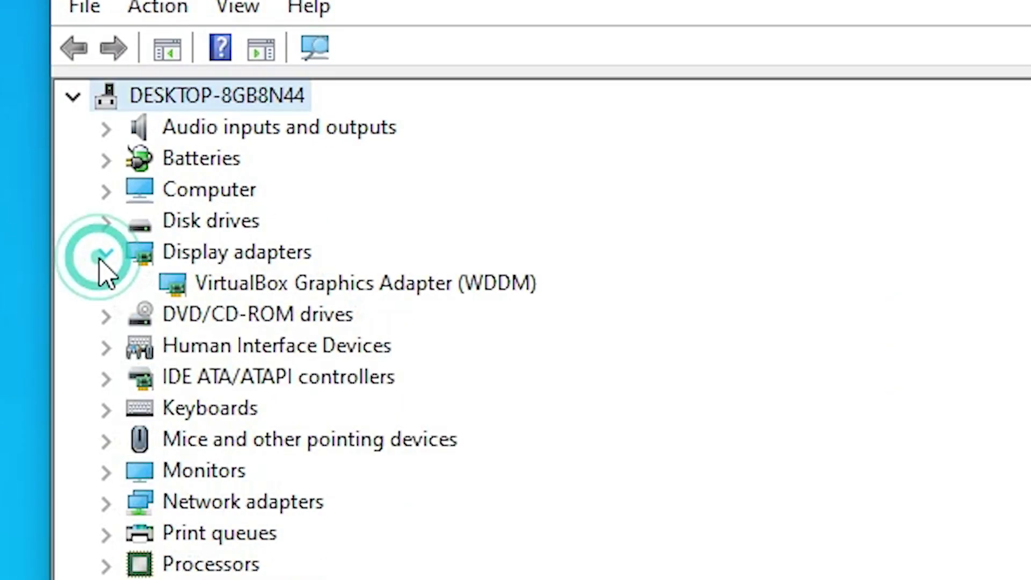
pyautogui.click(279, 280)
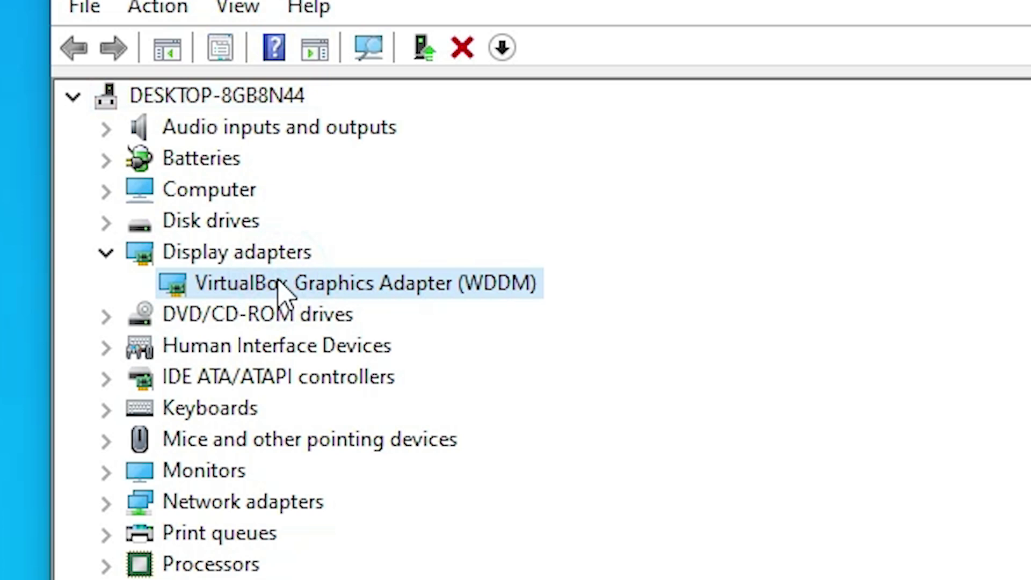
pyautogui.rightClick(277, 280)
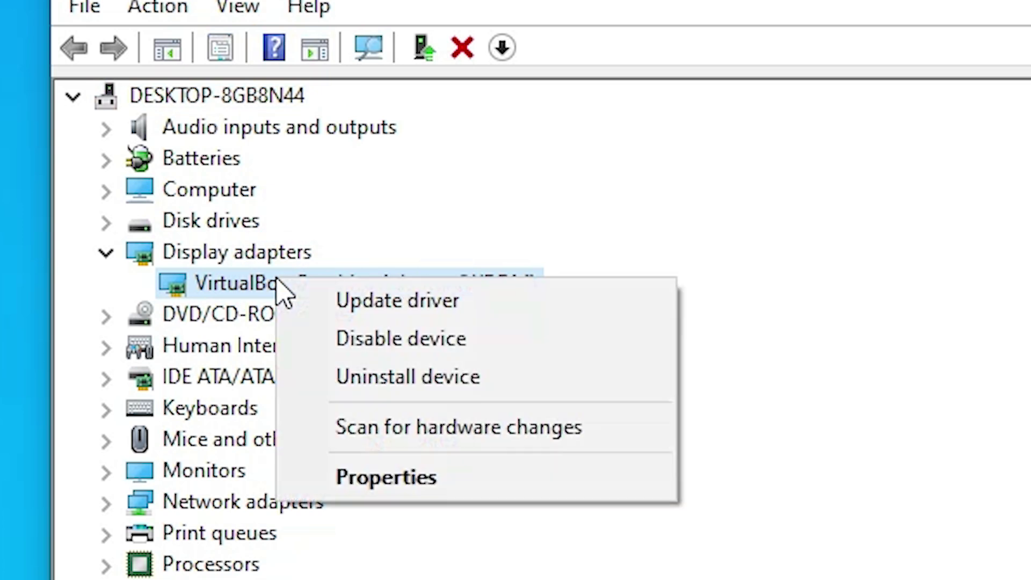
pyautogui.click(421, 302)
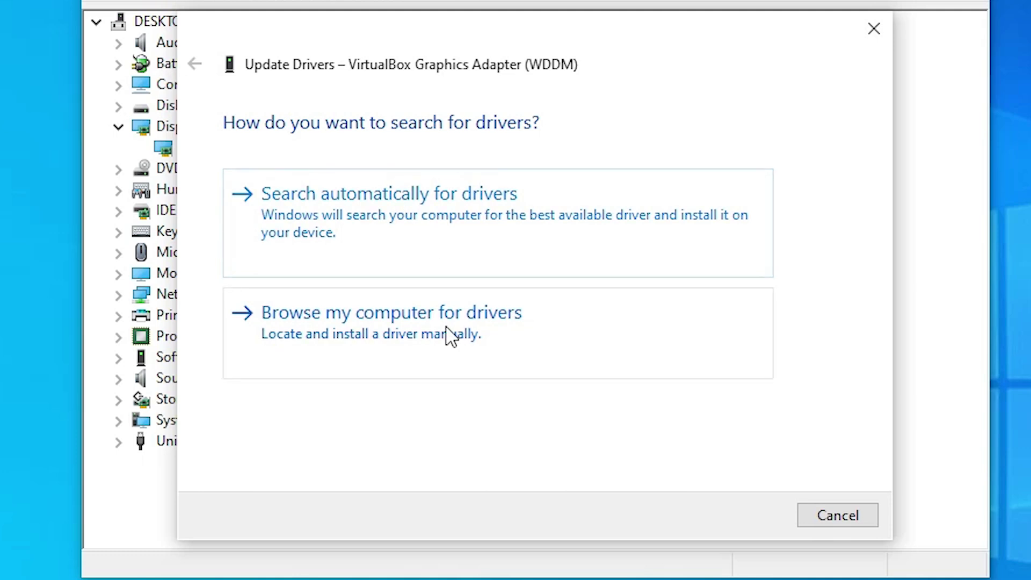
# Install the VirtualBox Graphics Adapter (WDDM) driver from the computer's driver list, then close Device Manager.
pyautogui.click(453, 335)
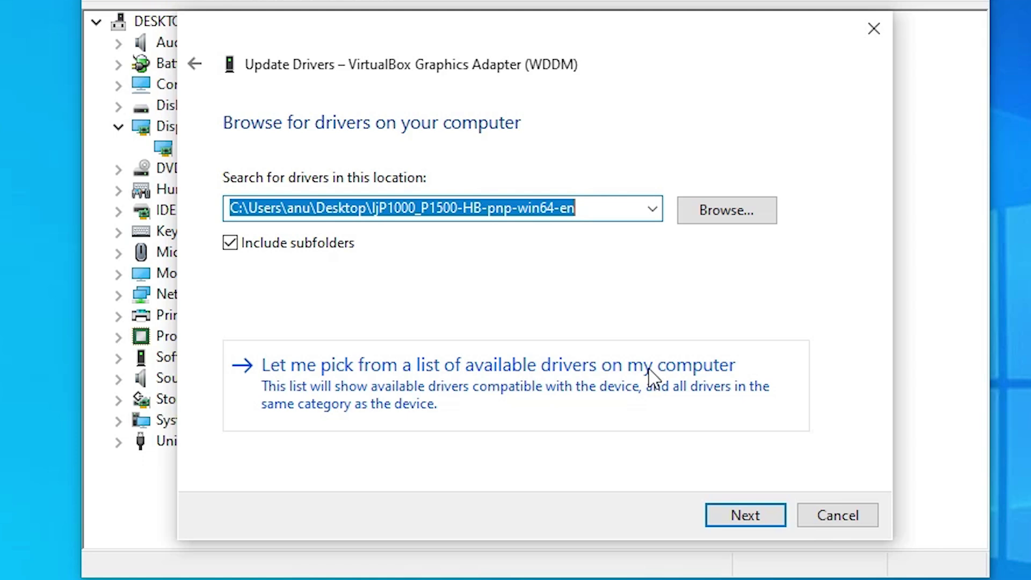
pyautogui.click(712, 377)
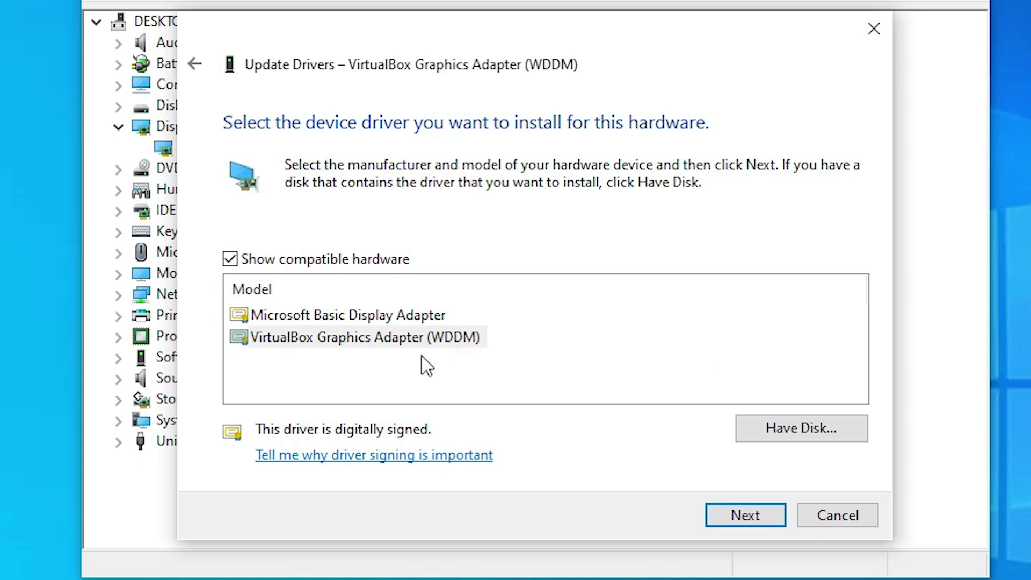
pyautogui.click(402, 370)
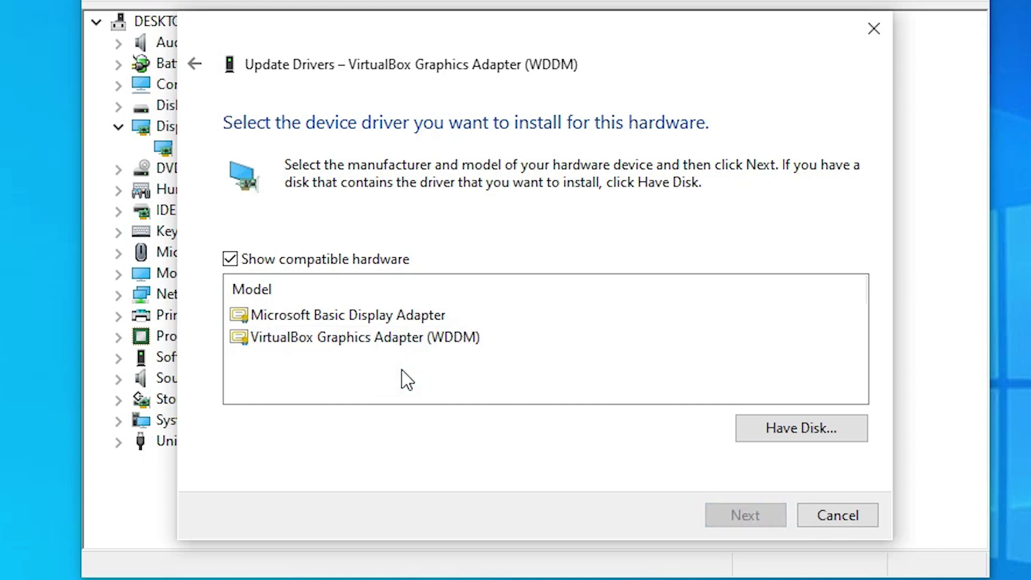
pyautogui.click(454, 337)
pyautogui.click(775, 513)
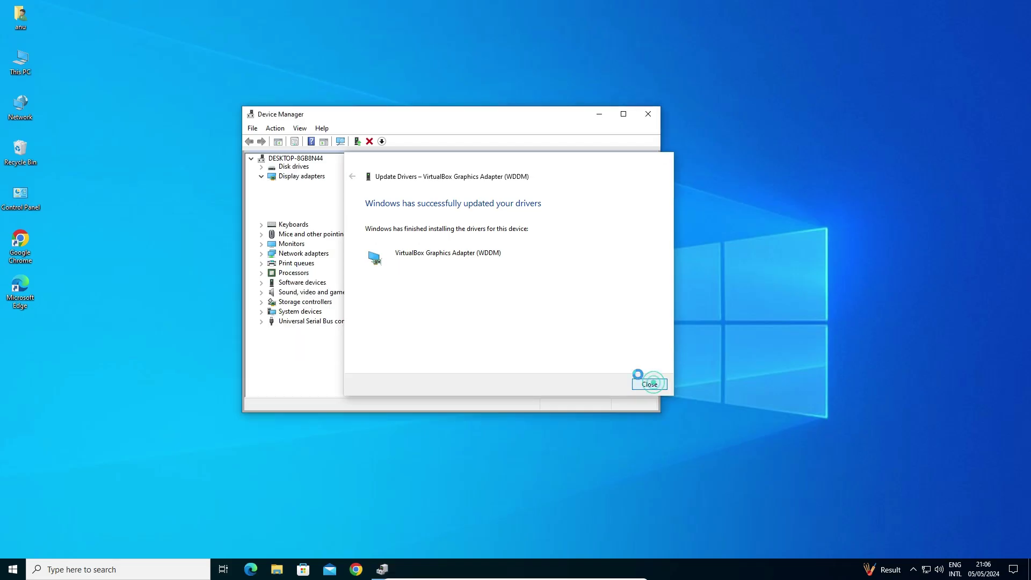
pyautogui.click(779, 473)
pyautogui.click(648, 116)
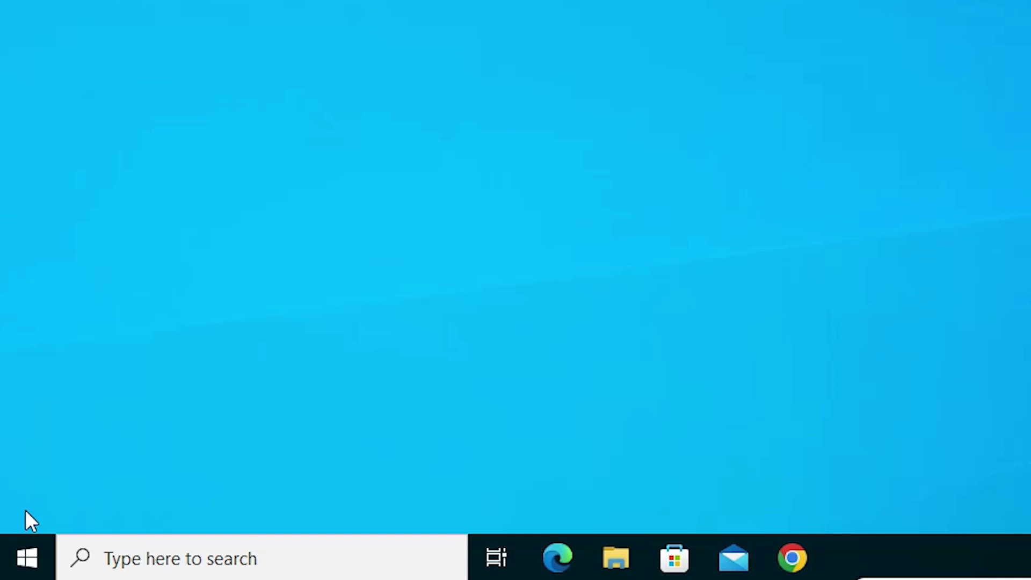
# Restart the PC from Start > Power into the recovery environment.
pyautogui.click(24, 553)
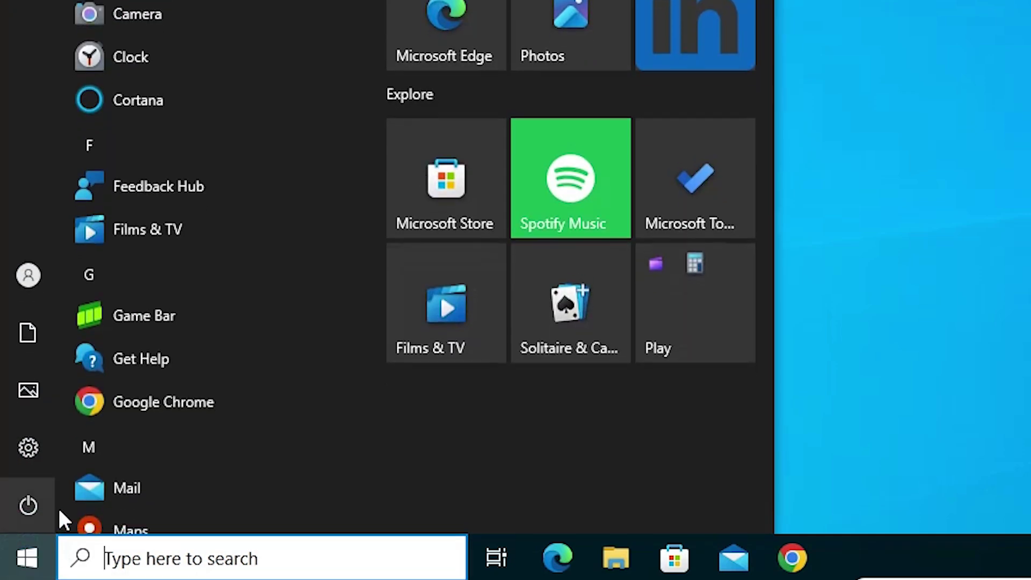
pyautogui.click(28, 505)
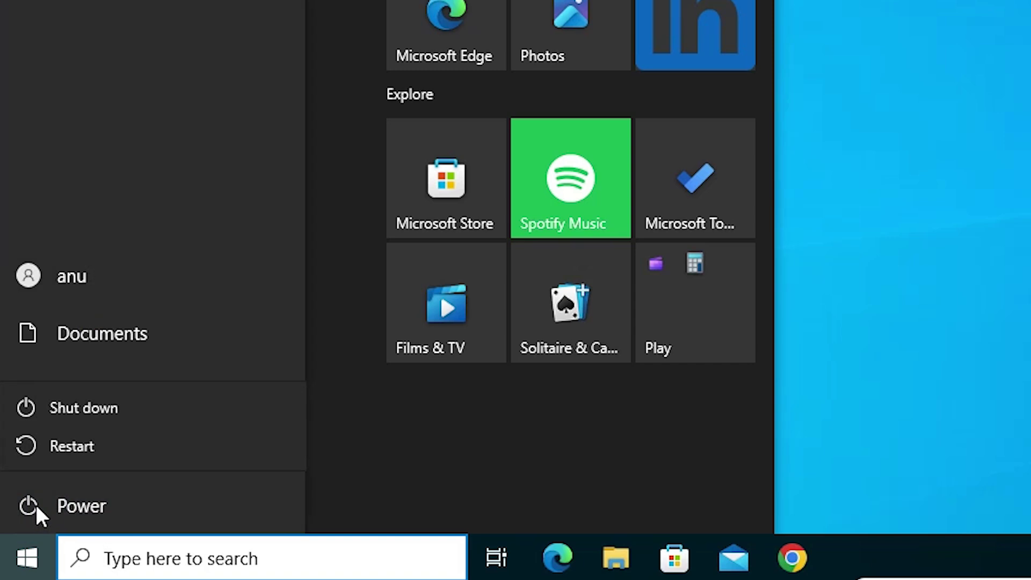
pyautogui.click(122, 448)
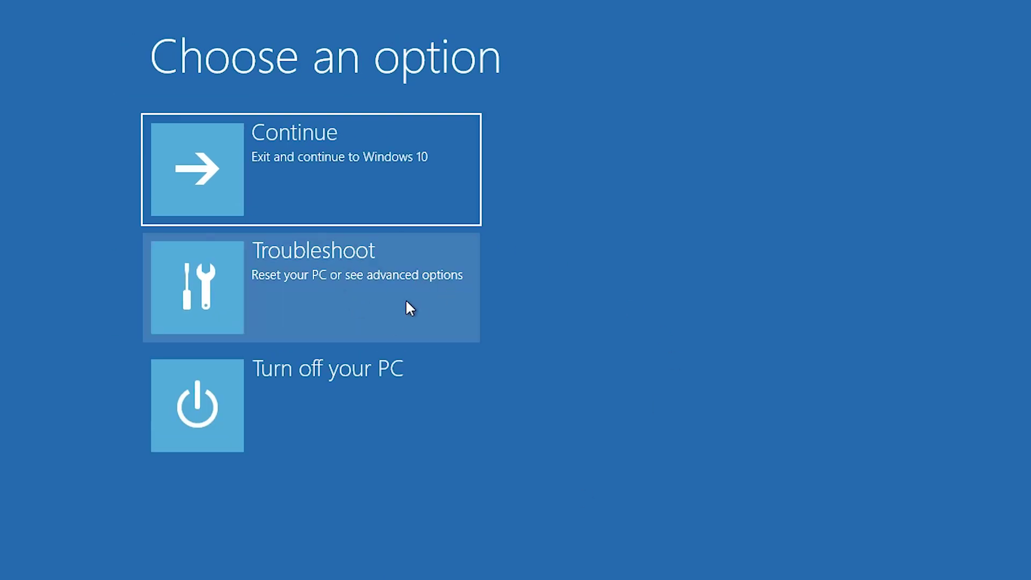
# Navigate to Troubleshoot > Advanced options > Start-up Settings.
pyautogui.click(351, 267)
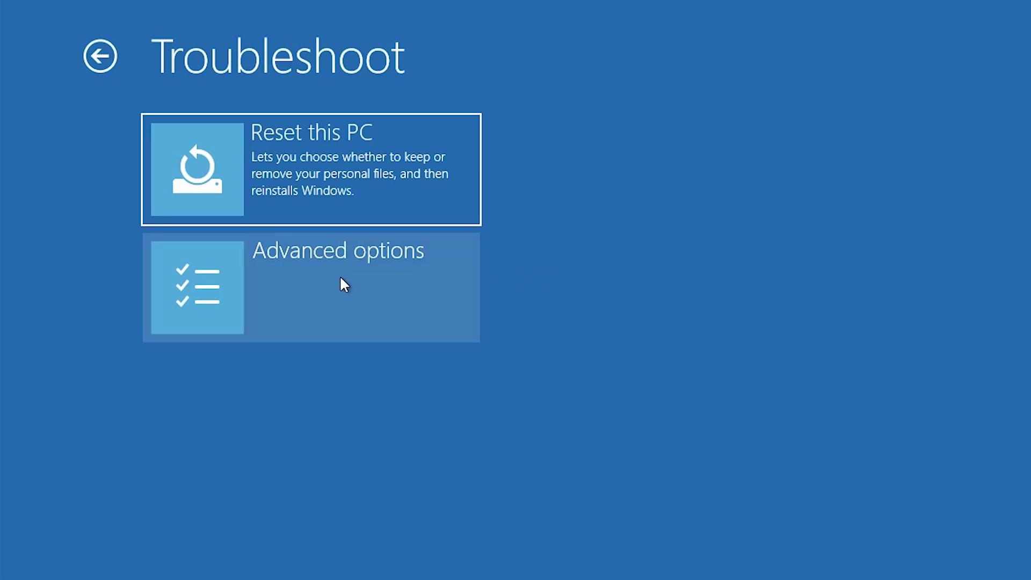
pyautogui.click(340, 280)
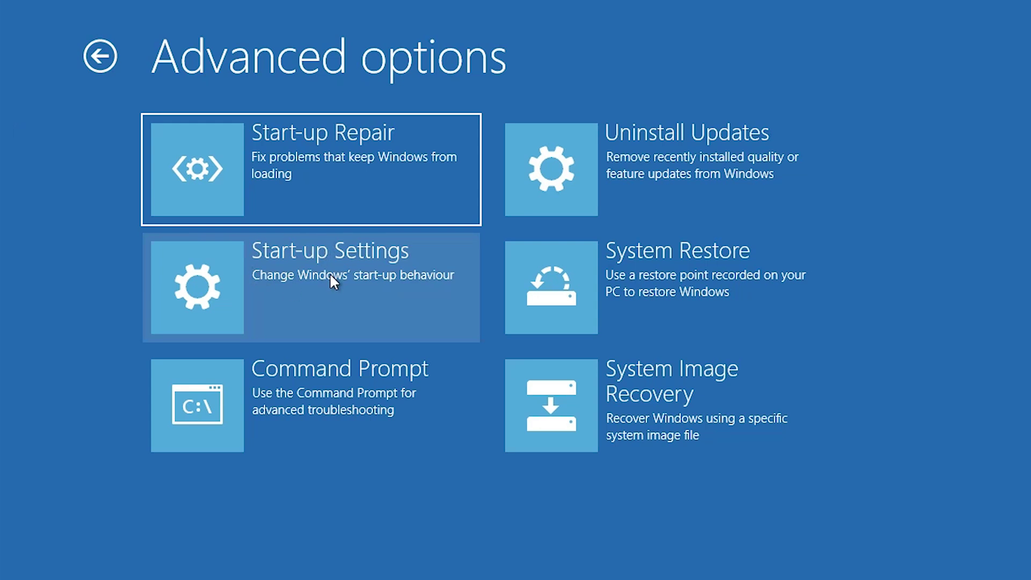
pyautogui.click(329, 270)
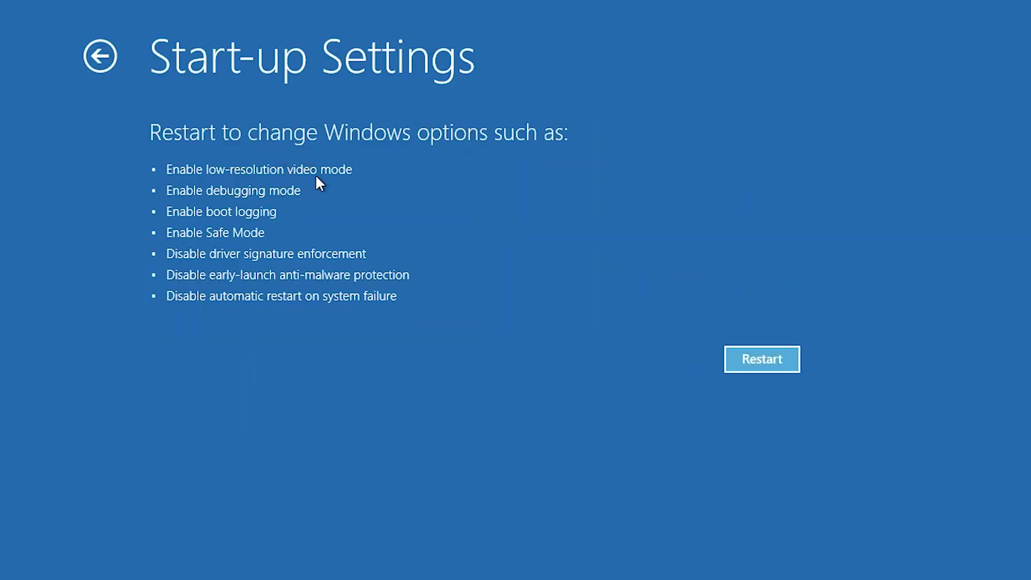
# Restart from Start-up Settings and choose option 4, Enable Safe Mode.
pyautogui.click(779, 361)
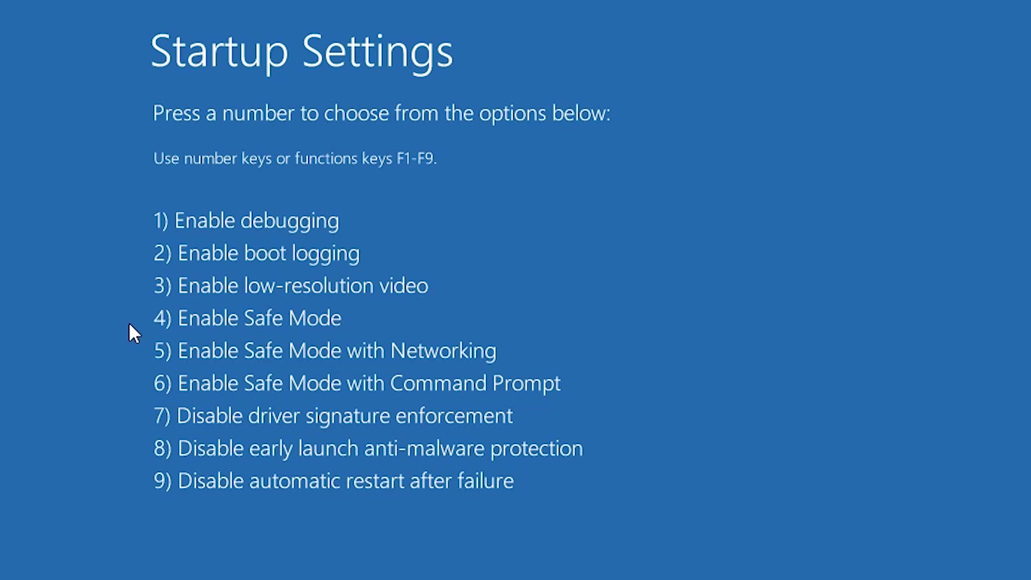
pyautogui.press('4')
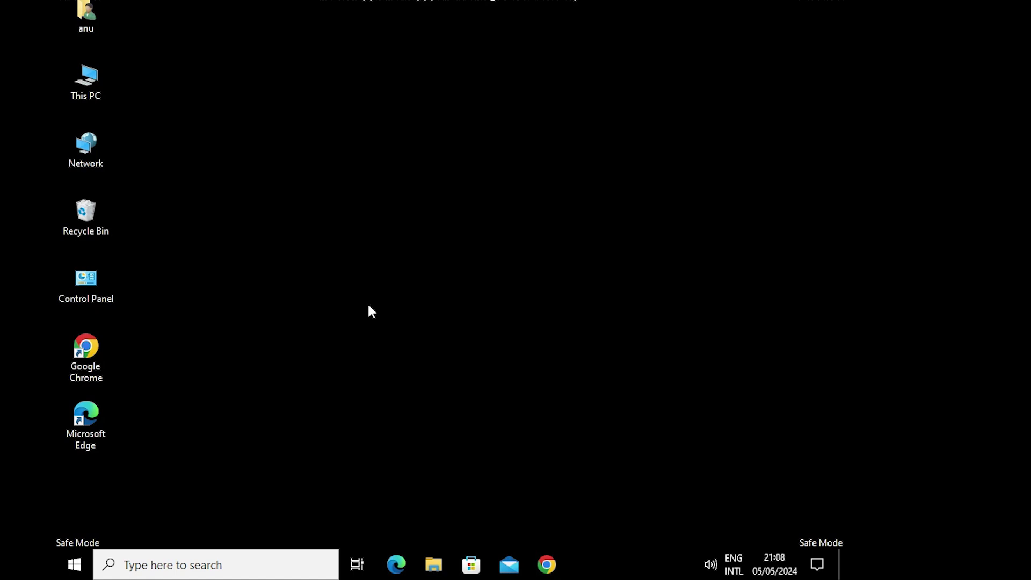
# Restart Windows from the Start menu's Power options to exit Safe Mode.
pyautogui.click(74, 564)
pyautogui.click(139, 519)
pyautogui.click(73, 564)
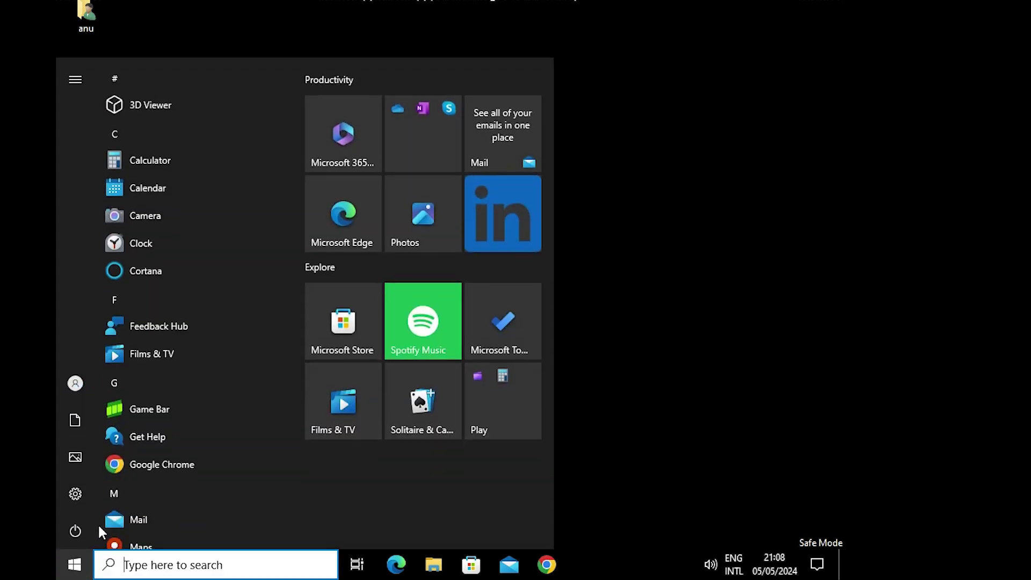
pyautogui.click(78, 531)
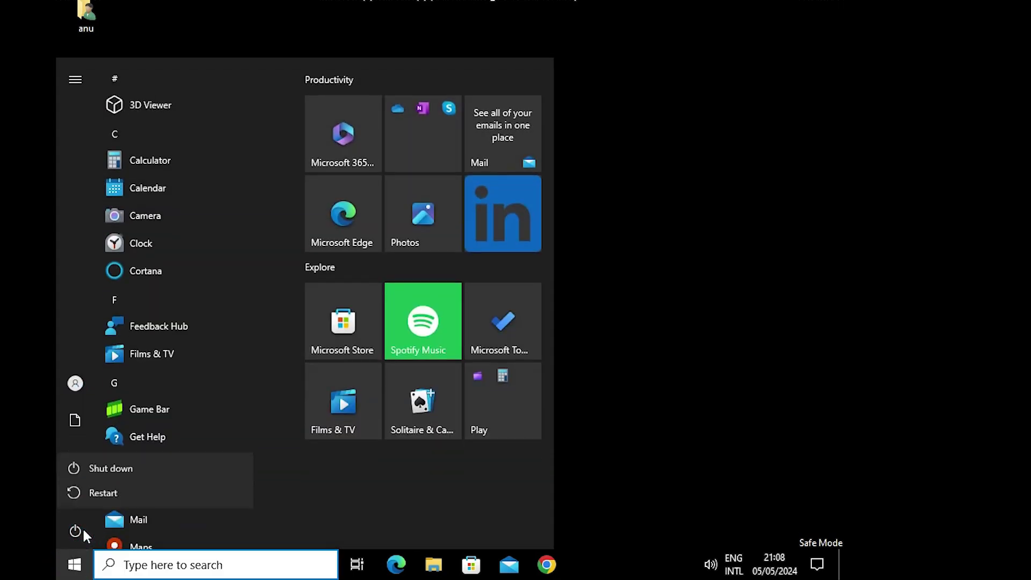
pyautogui.click(100, 498)
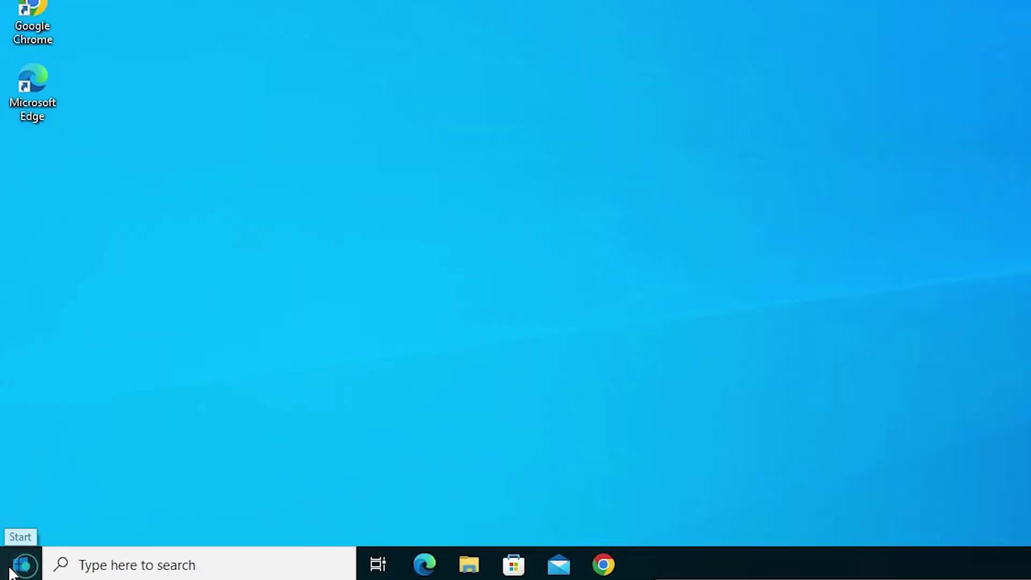
# Open Control Panel's Power Options by searching 'con' from Start.
pyautogui.click(10, 571)
pyautogui.write('con')
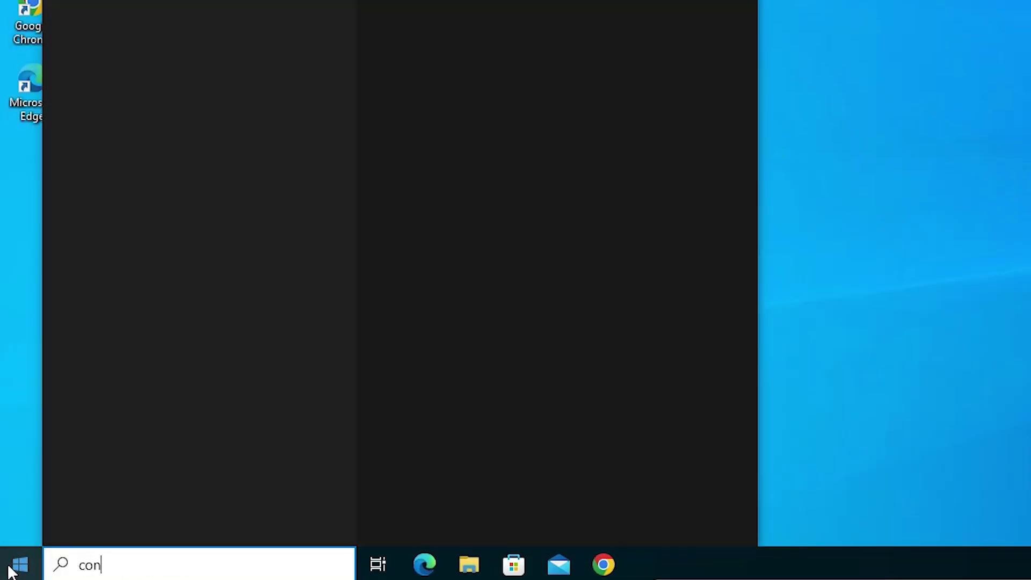
pyautogui.click(160, 58)
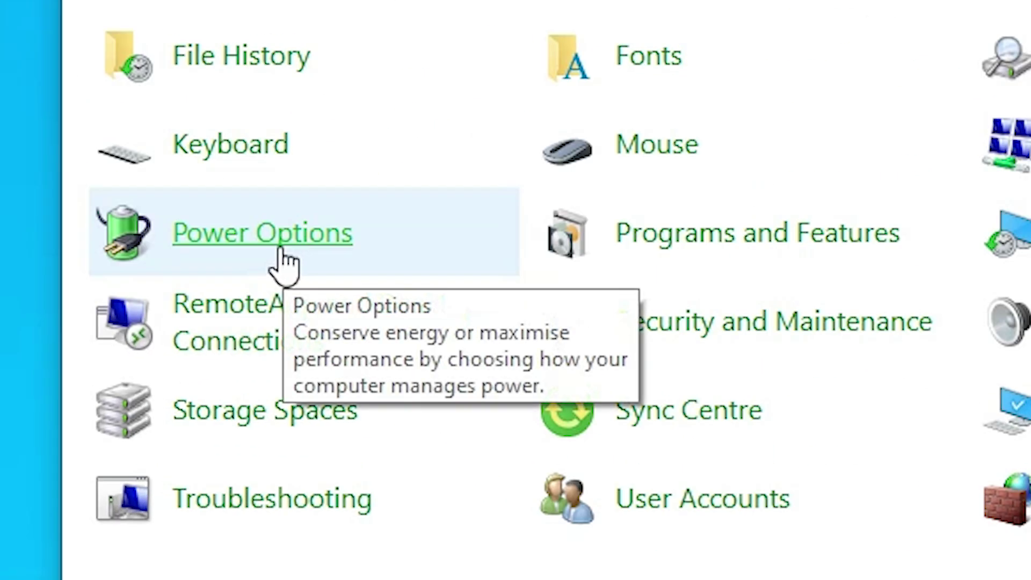
pyautogui.click(280, 252)
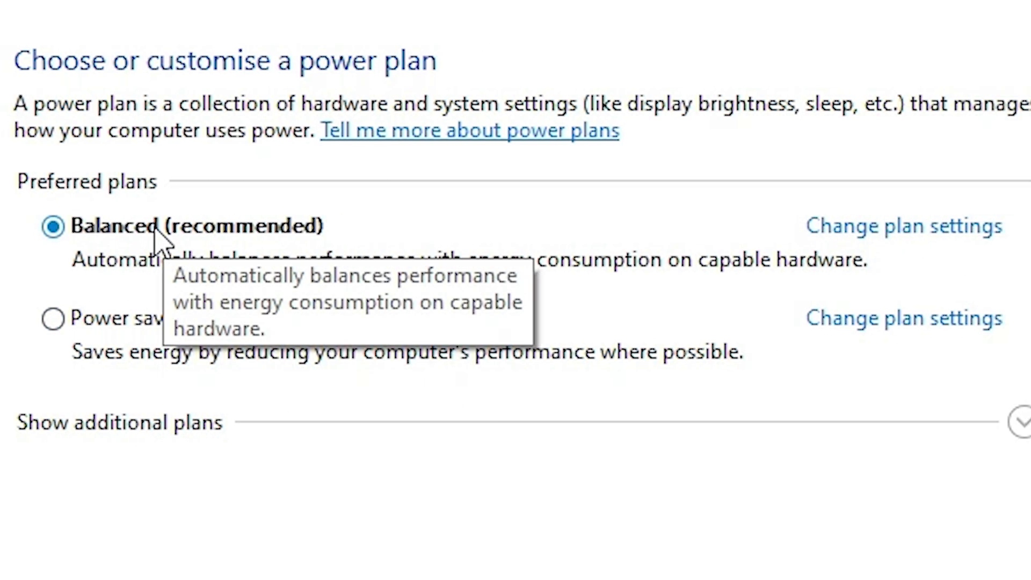
# Restore the Balanced plan's default settings, confirm, and close the plan settings window.
pyautogui.click(905, 238)
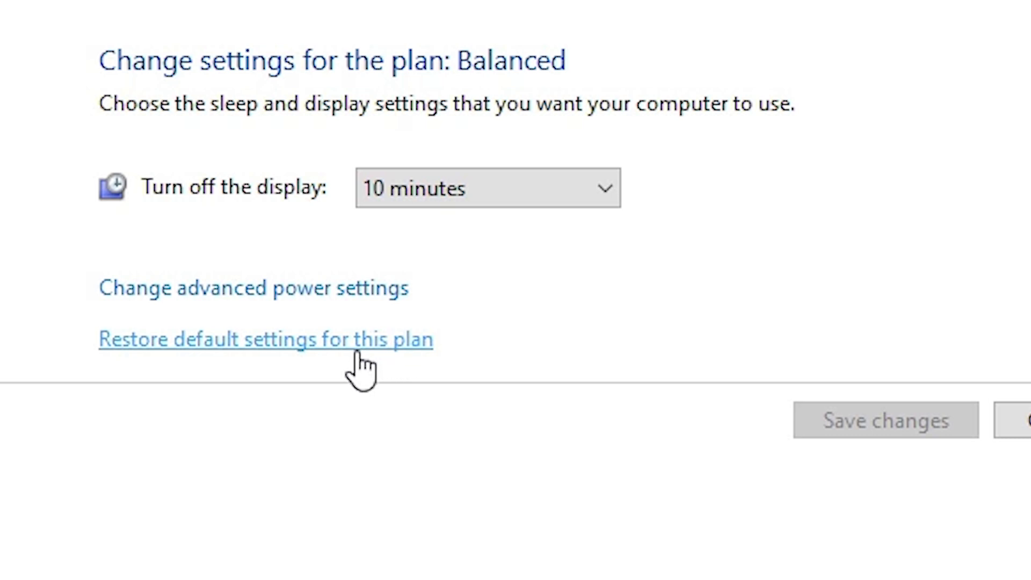
pyautogui.click(424, 345)
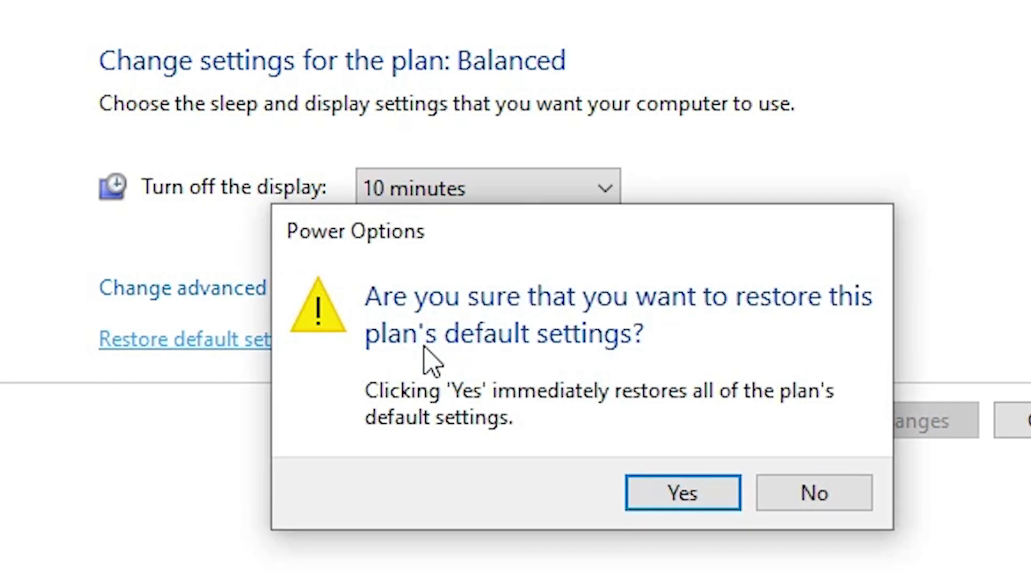
pyautogui.click(684, 495)
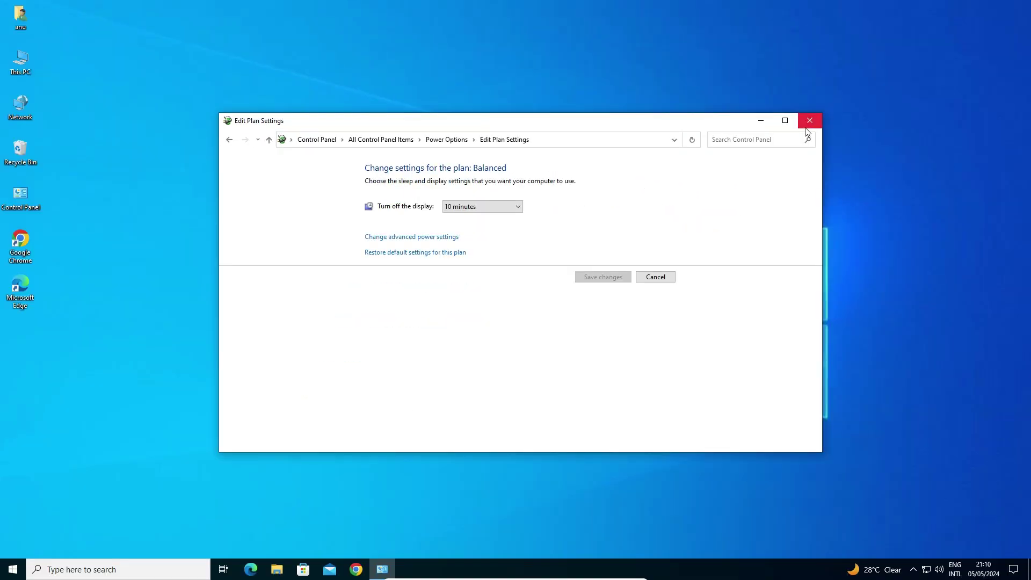
pyautogui.click(807, 124)
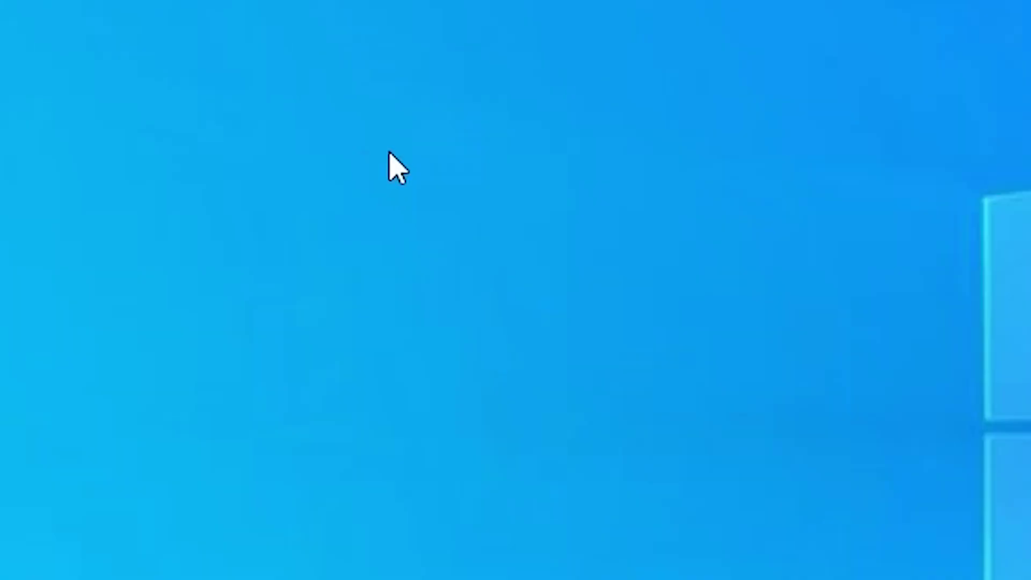
pyautogui.rightClick(130, 80)
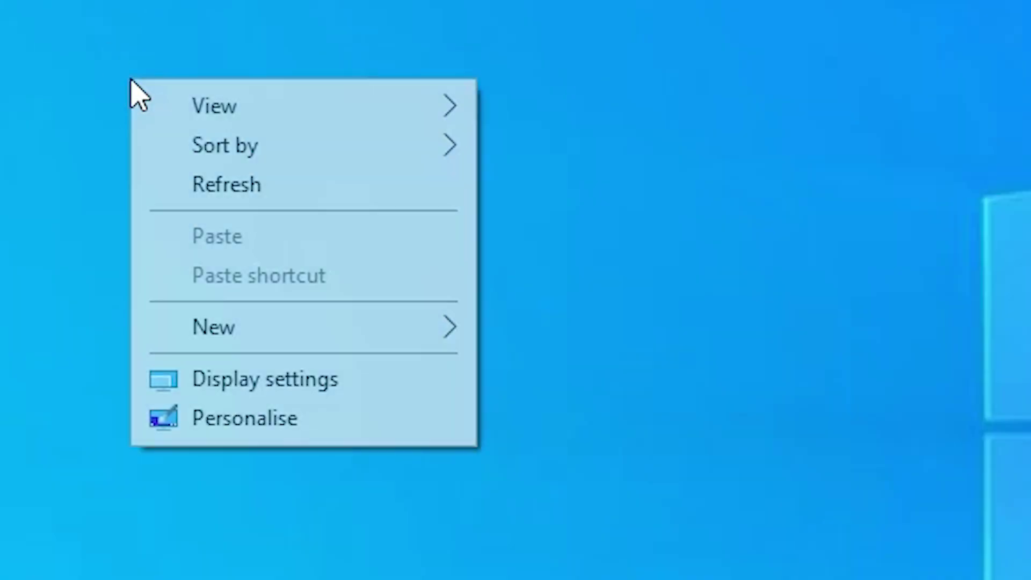
pyautogui.click(342, 378)
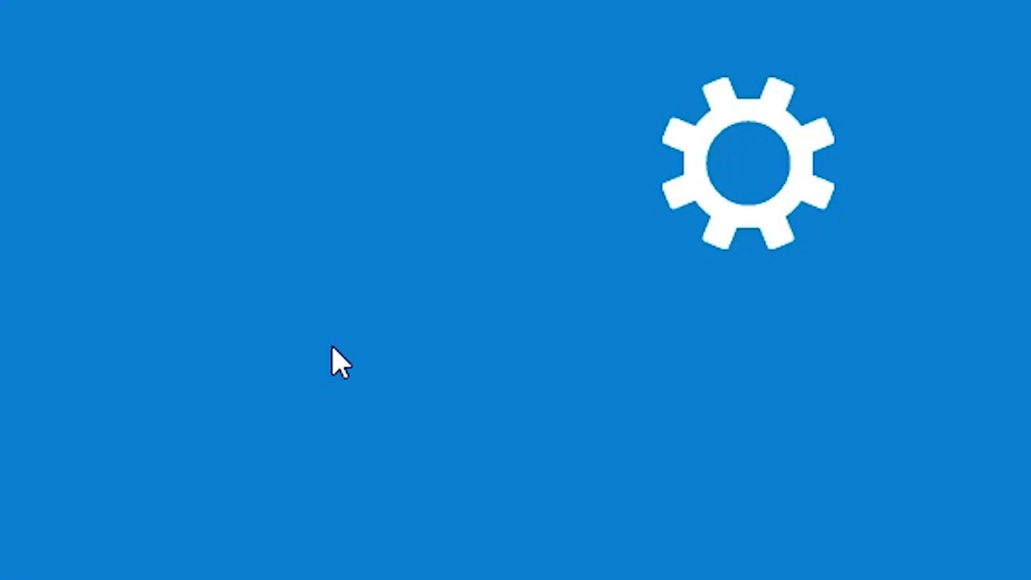
pyautogui.scroll(-3, 524, 338)
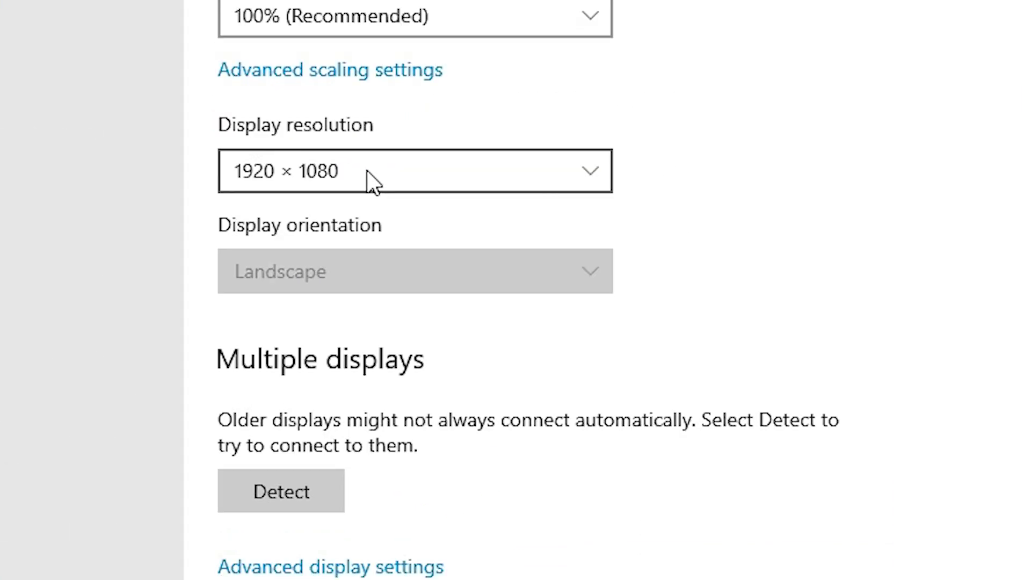
pyautogui.click(366, 170)
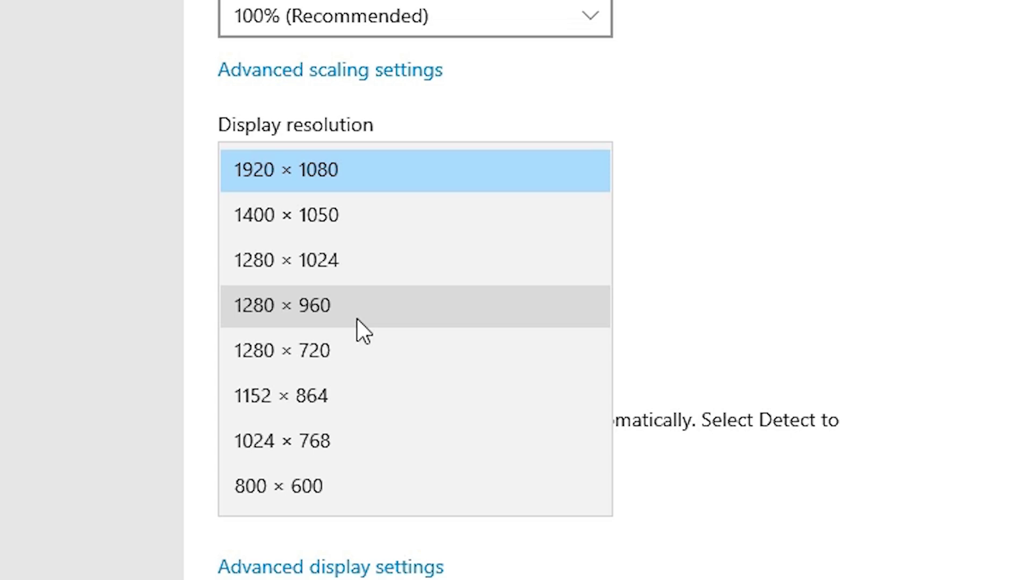
pyautogui.click(968, 131)
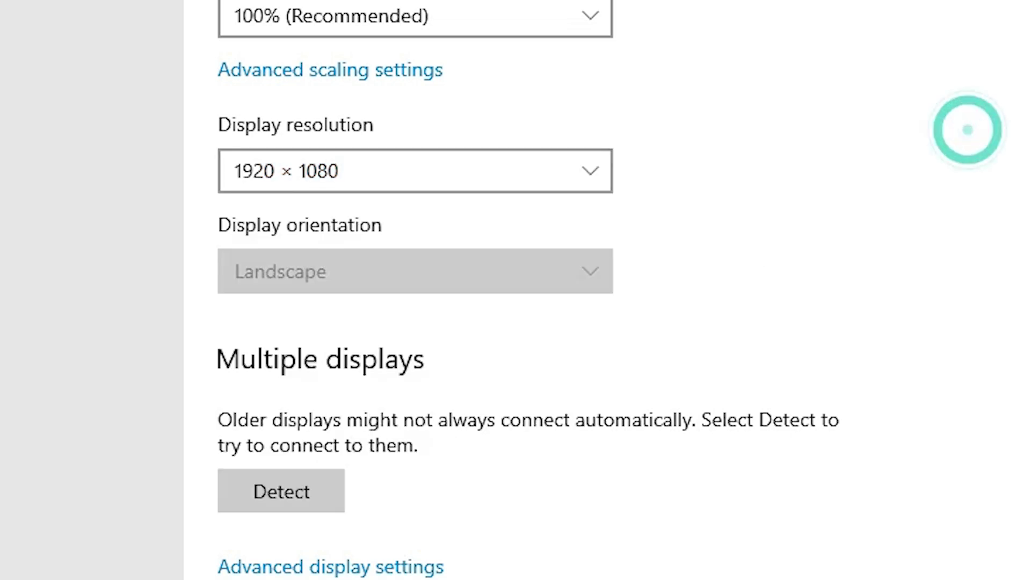
pyautogui.click(854, 26)
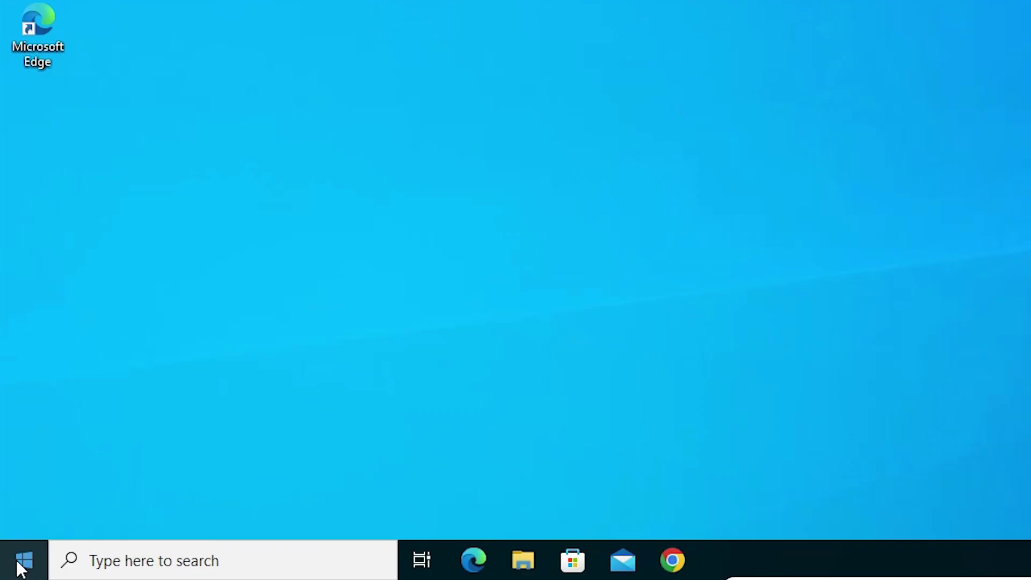
# Uninstall the VirtualBox Graphics Adapter (WDDM) from Device Manager's Display adapters and confirm the removal.
pyautogui.rightClick(22, 568)
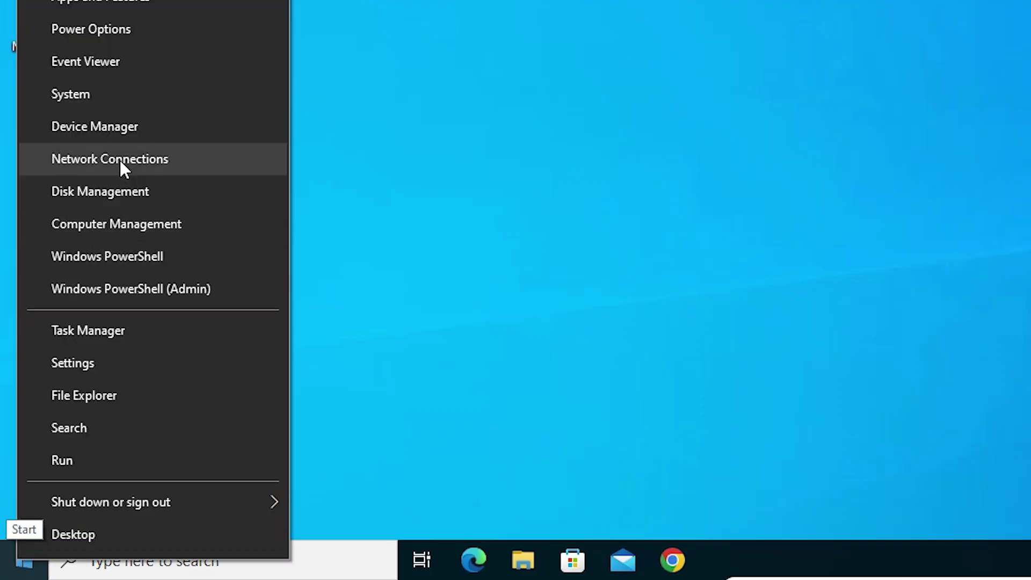
pyautogui.click(118, 133)
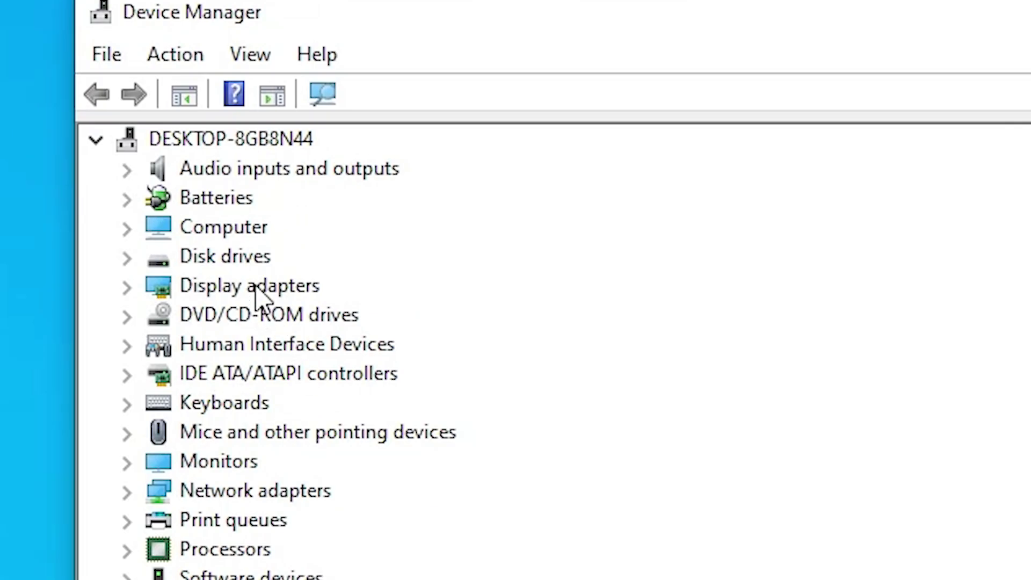
pyautogui.click(284, 209)
pyautogui.click(125, 284)
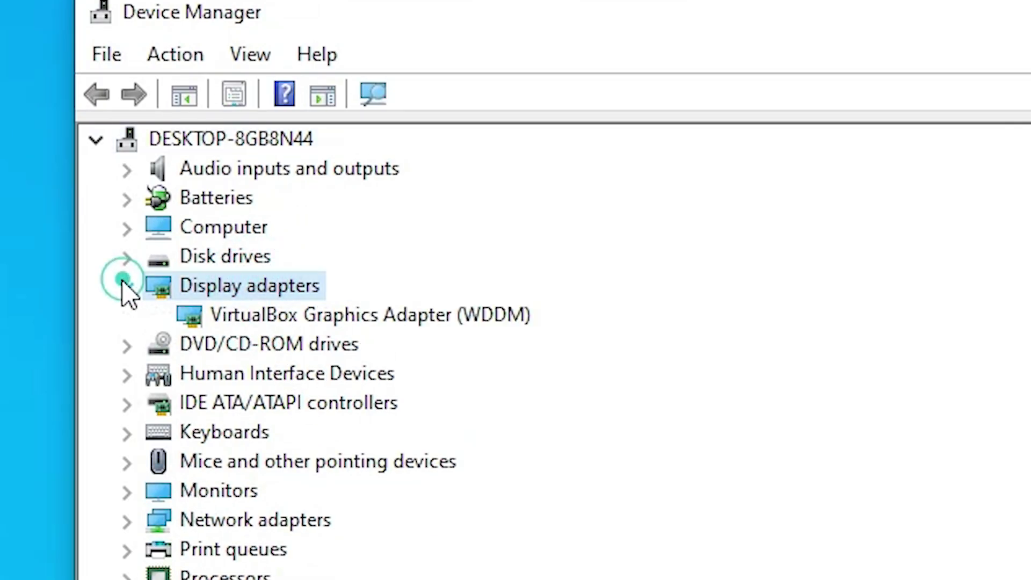
pyautogui.click(295, 314)
pyautogui.rightClick(378, 319)
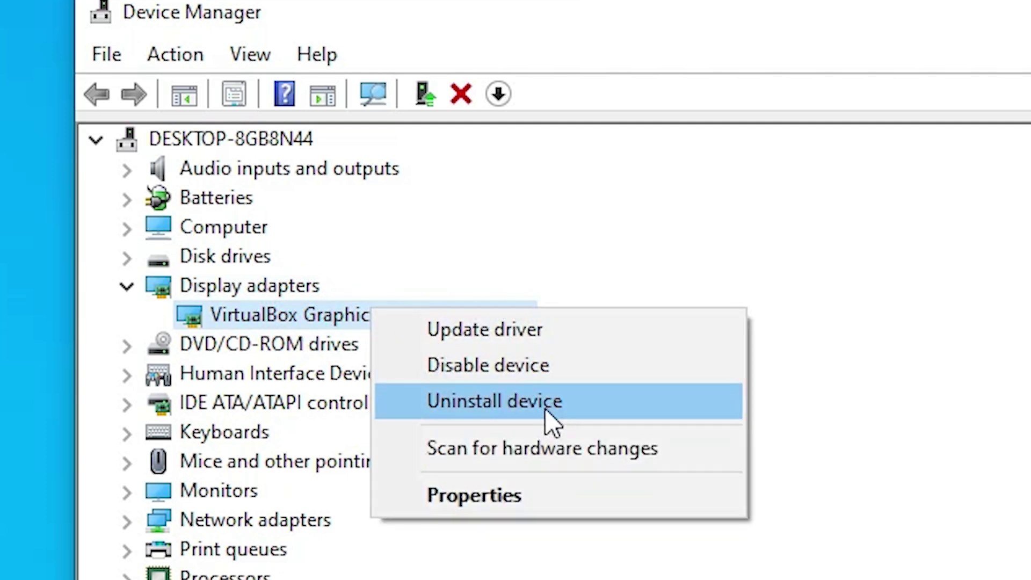
pyautogui.click(545, 410)
pyautogui.click(575, 422)
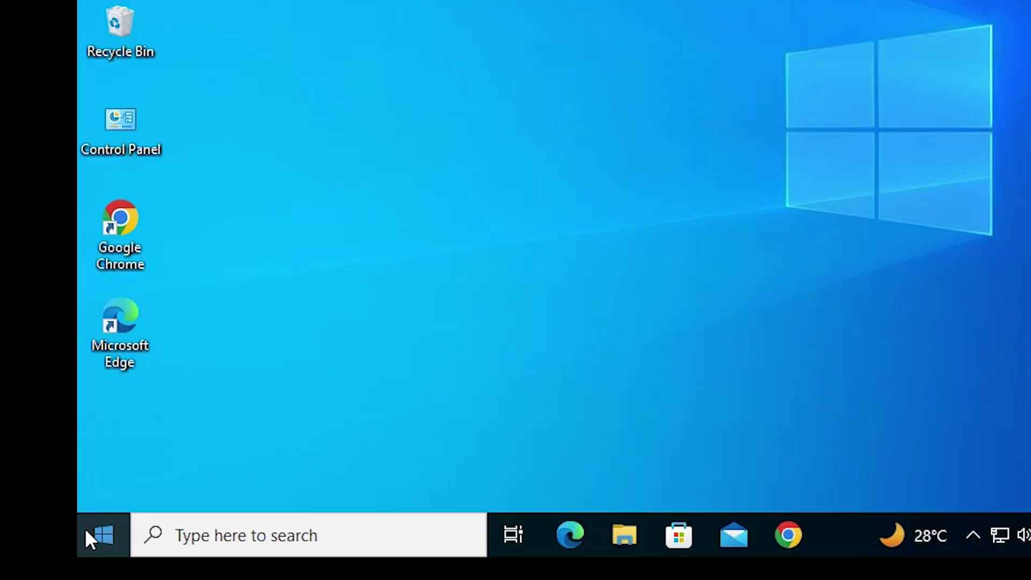
pyautogui.click(87, 530)
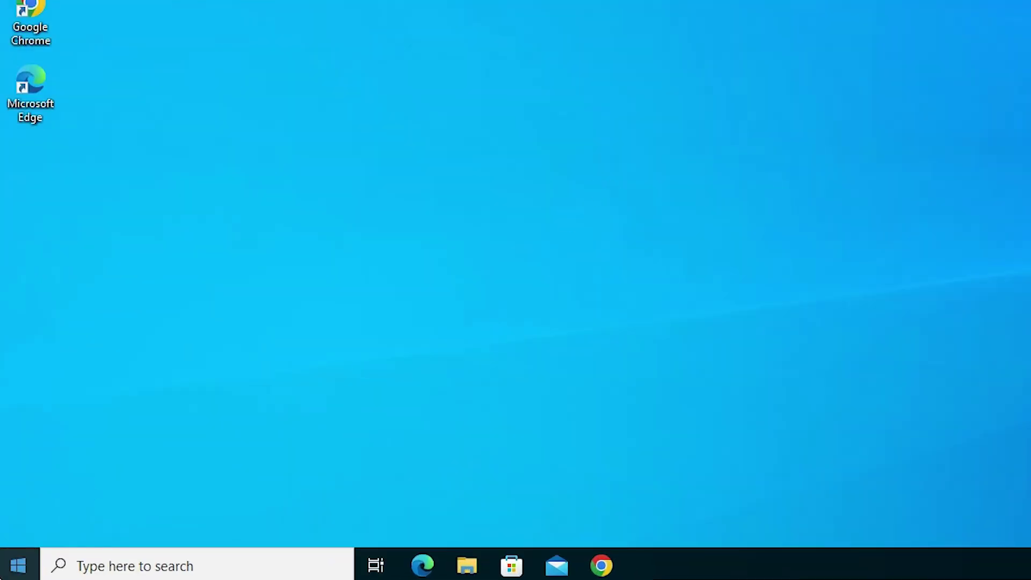
pyautogui.click(2, 567)
pyautogui.write('co')
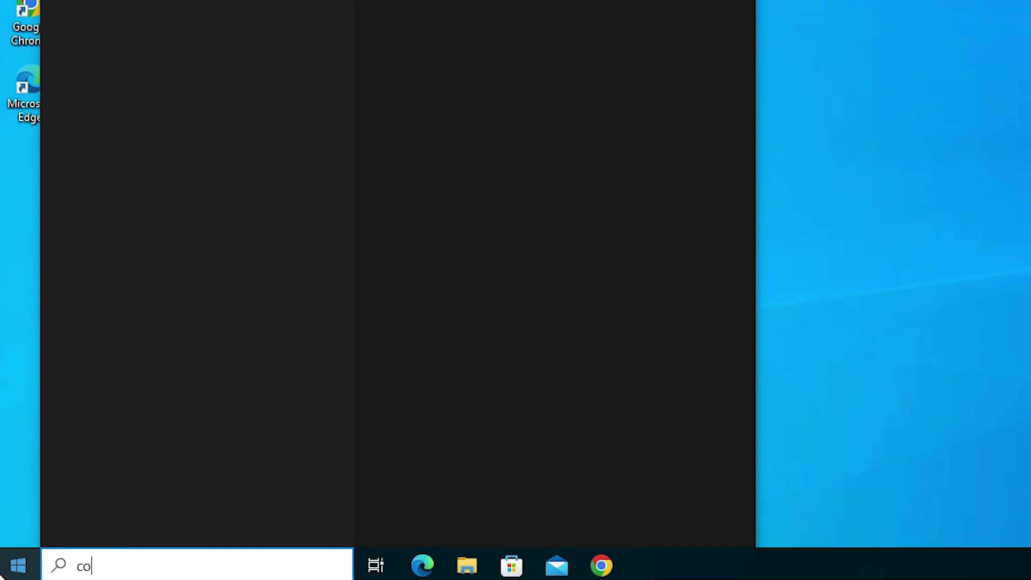
pyautogui.click(120, 47)
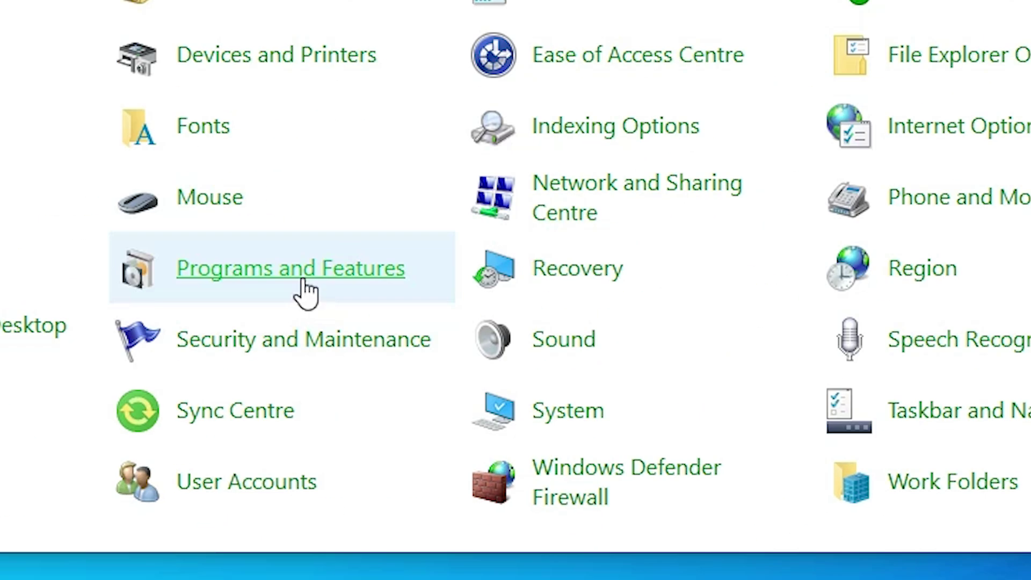
pyautogui.click(382, 426)
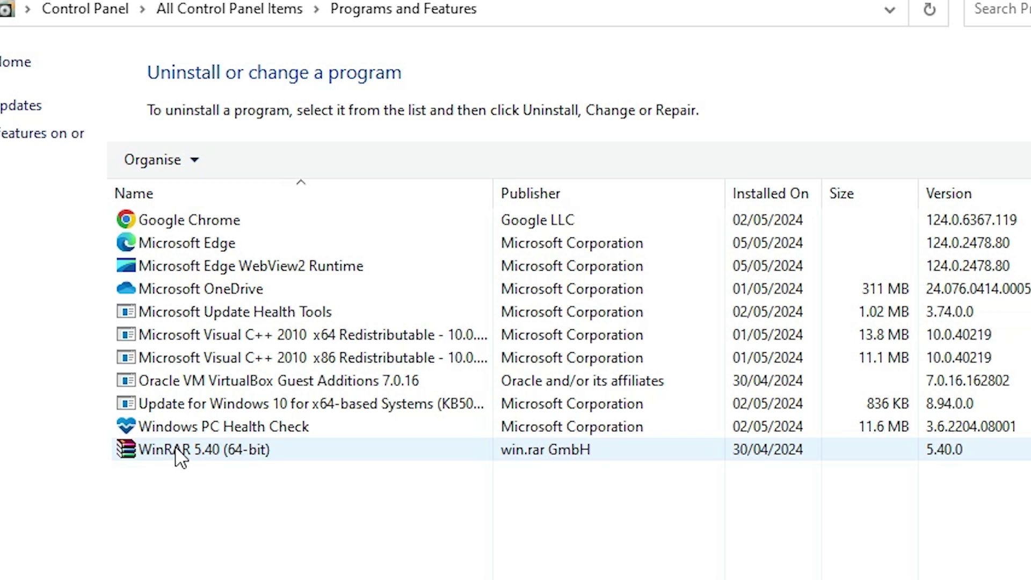
pyautogui.click(775, 194)
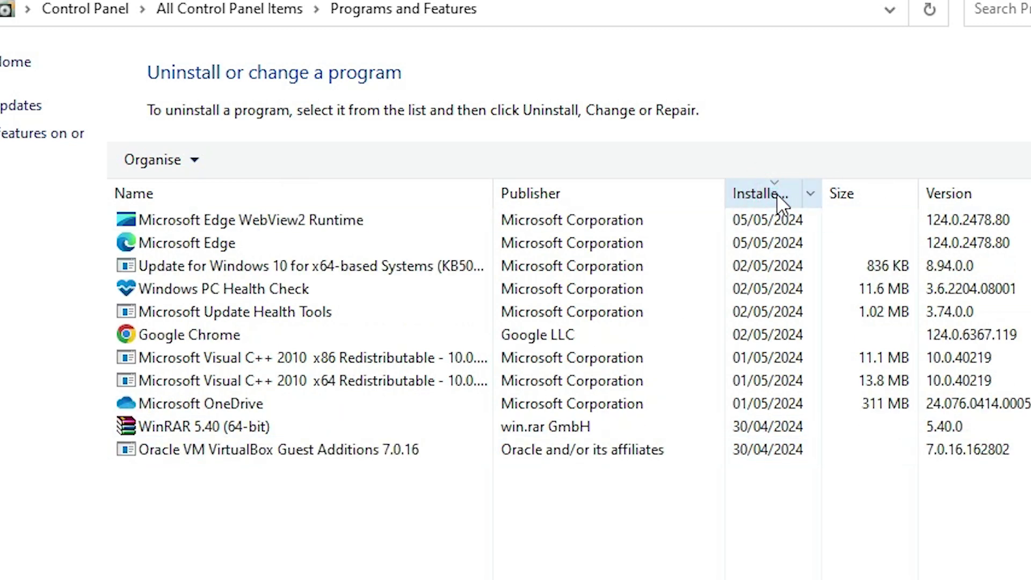
pyautogui.click(256, 219)
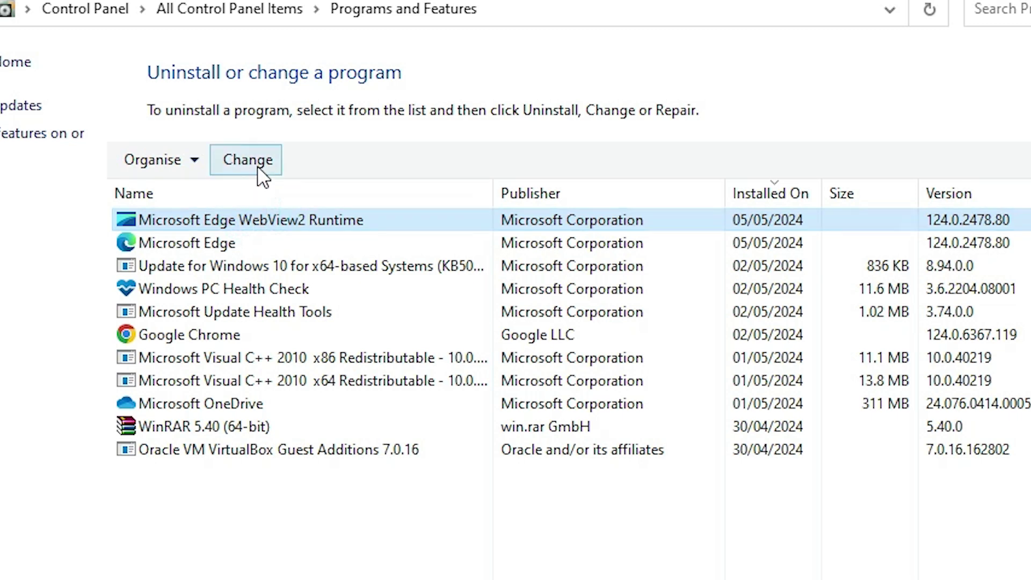
pyautogui.click(227, 246)
pyautogui.click(225, 268)
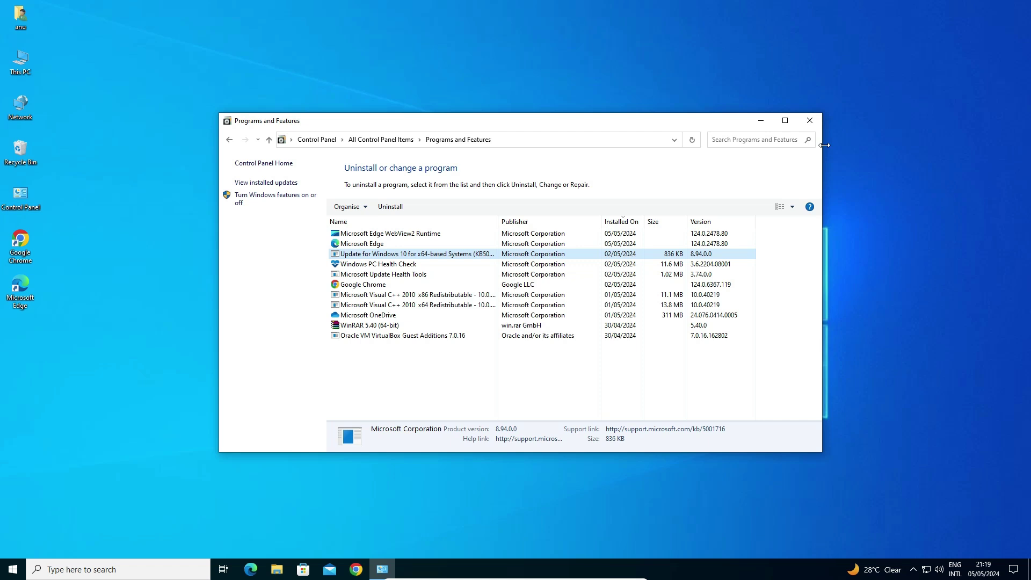
pyautogui.click(813, 119)
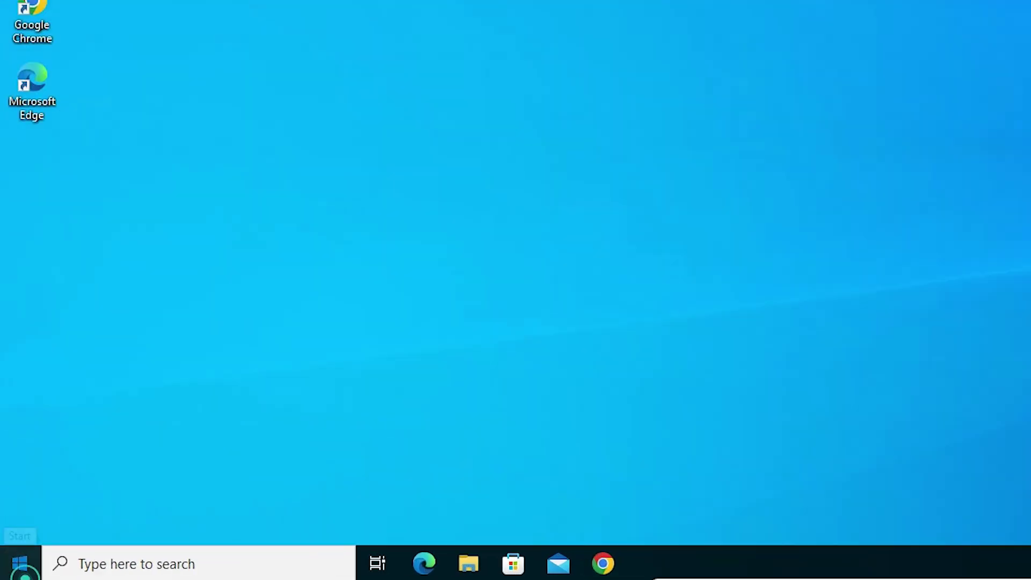
pyautogui.click(13, 569)
pyautogui.write('up')
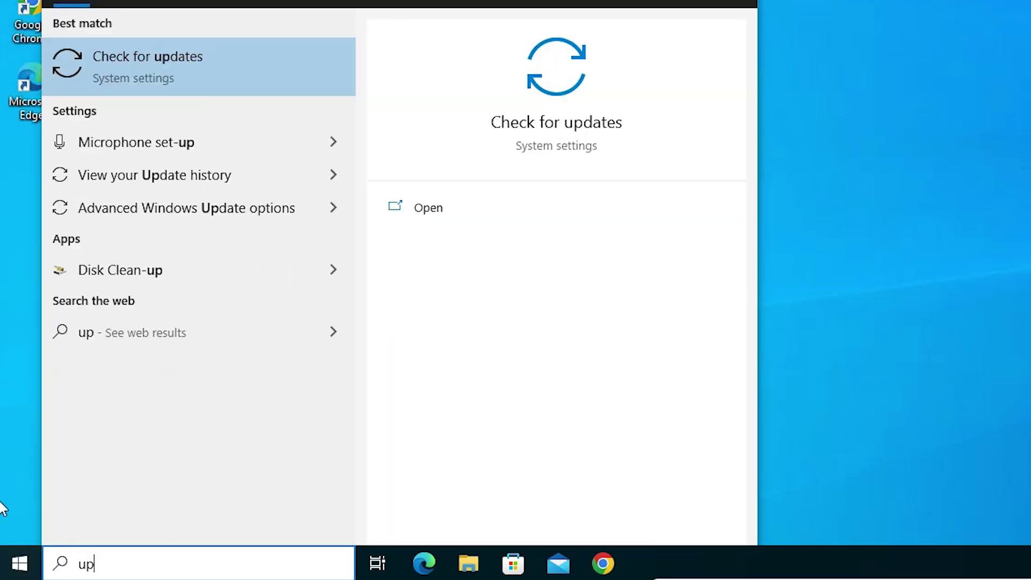
pyautogui.click(191, 56)
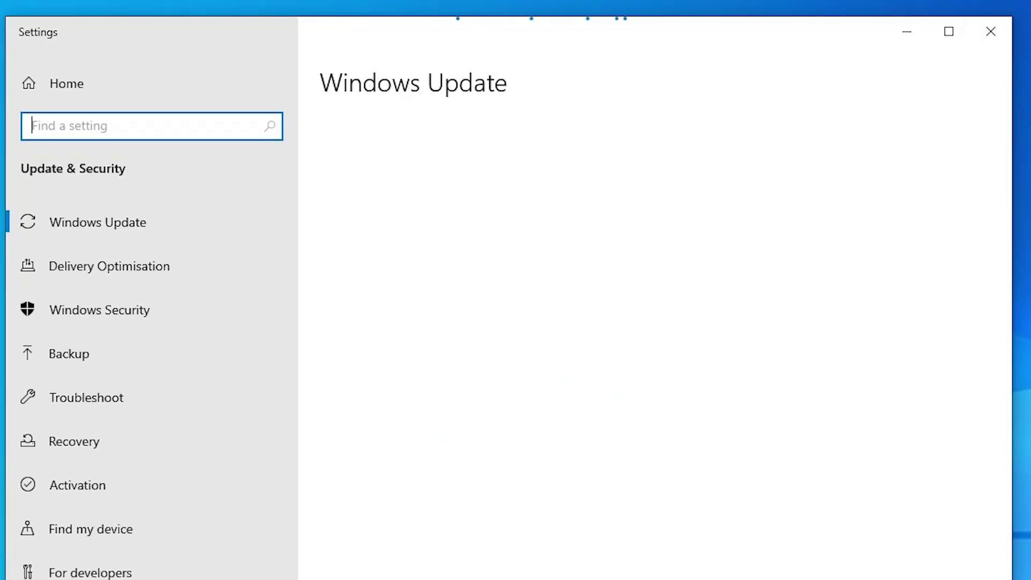
pyautogui.moveTo(417, 26); pyautogui.dragTo(530, 133)
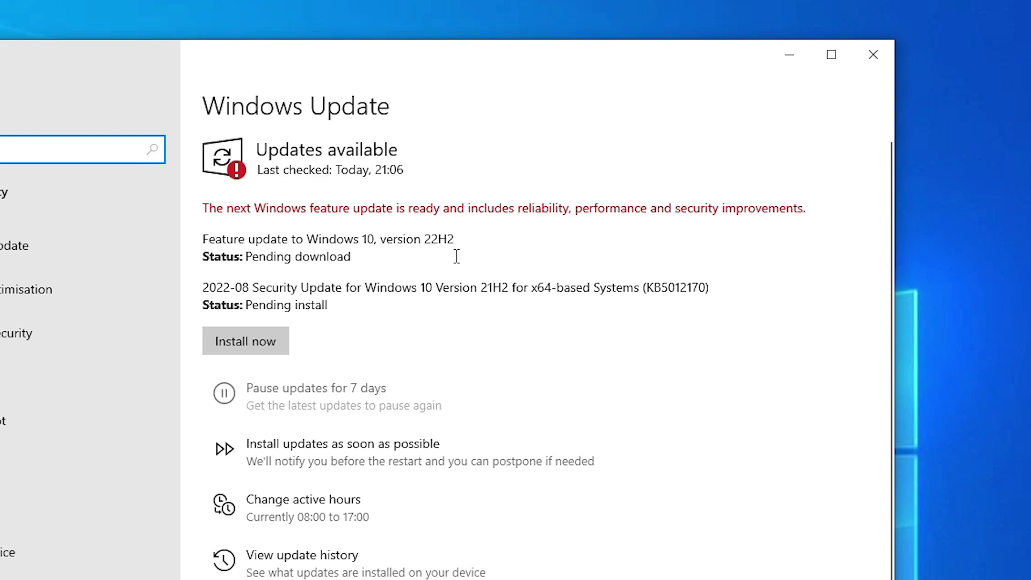
pyautogui.click(873, 59)
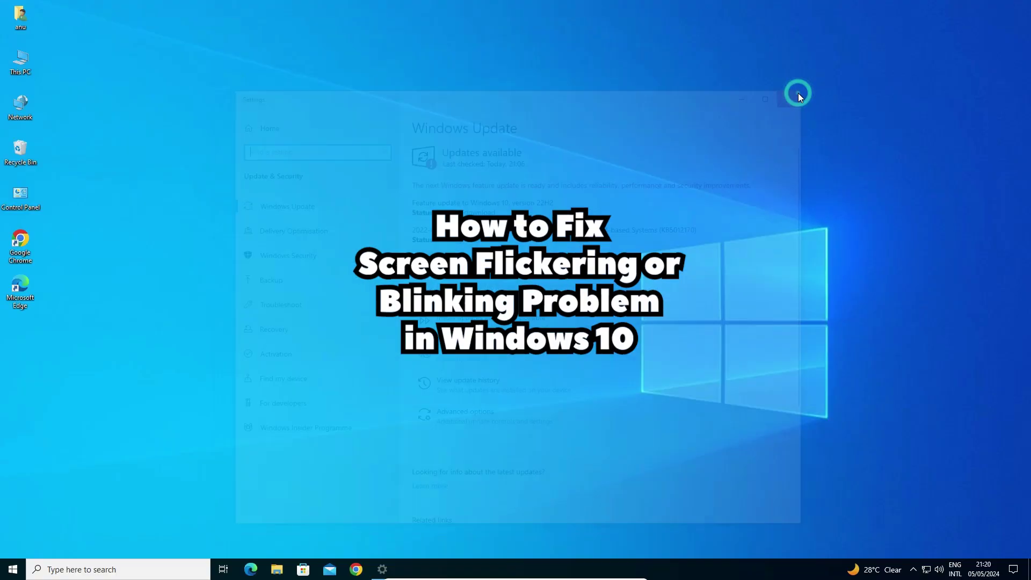